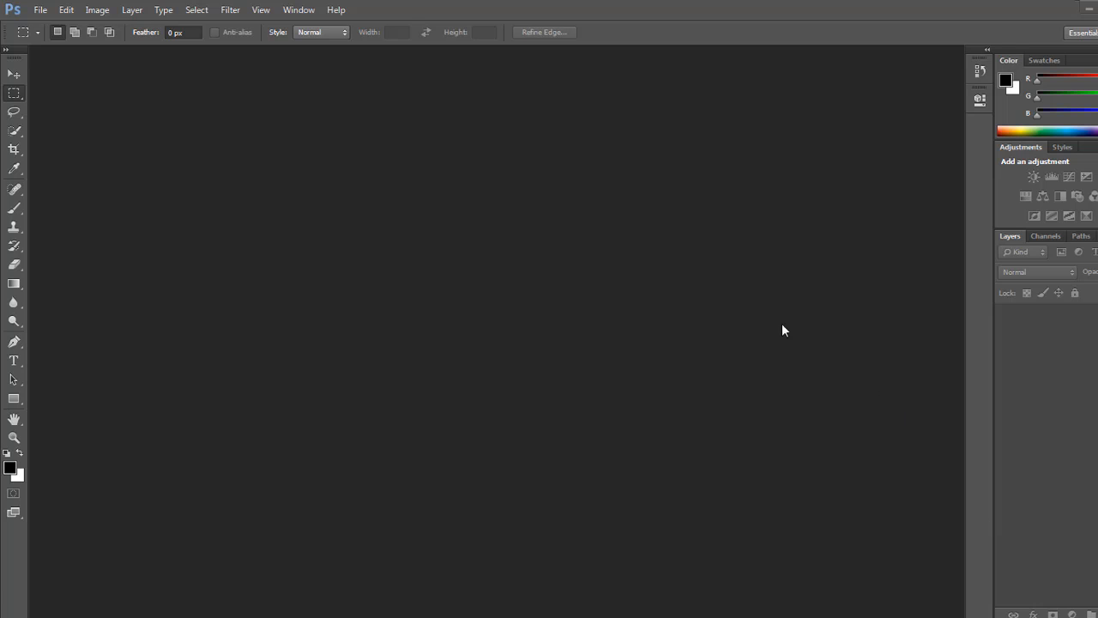
Open the image road-dawn-mountains-sky from the Desktop.
double_click(468, 235)
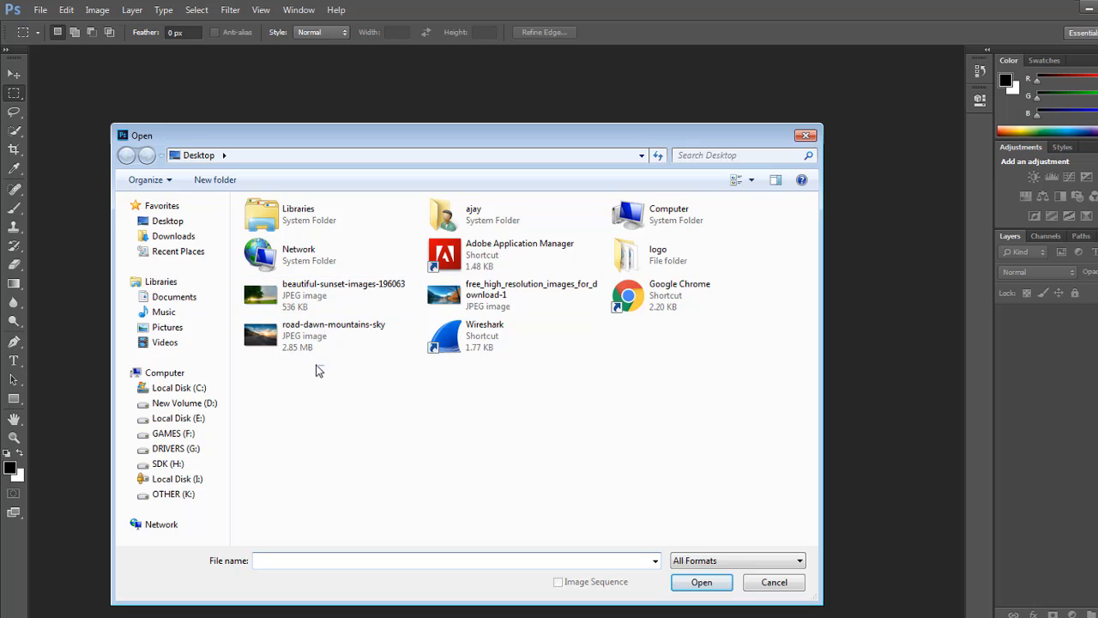
click(302, 342)
click(702, 581)
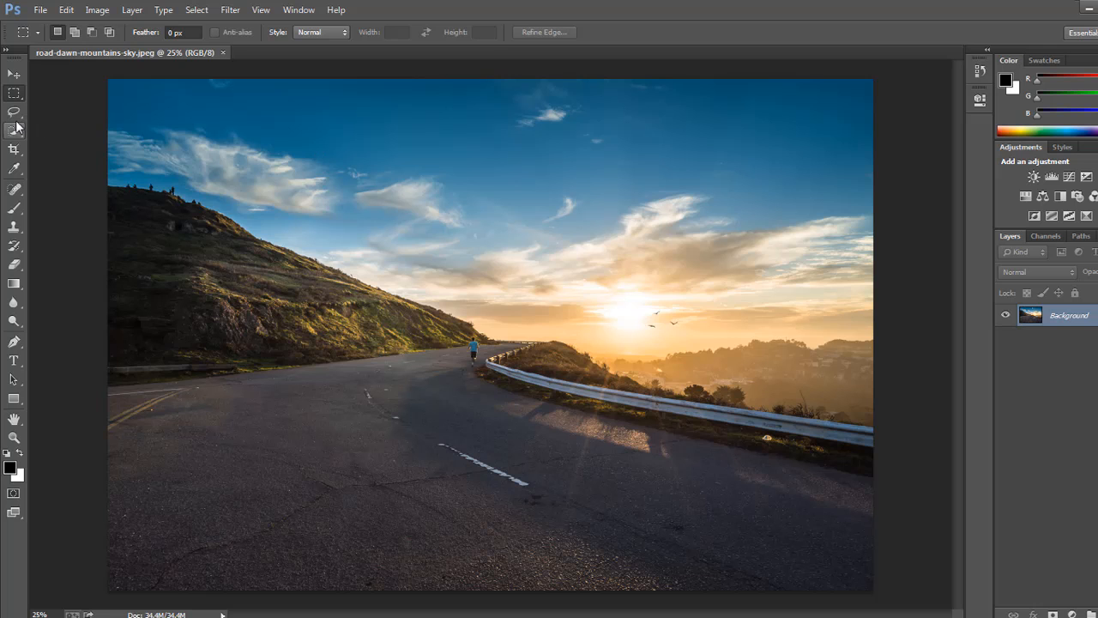
Activate the Elliptical Marquee tool, return to the Rectangular Marquee tool, and review the marquee tool variants.
right_click(14, 93)
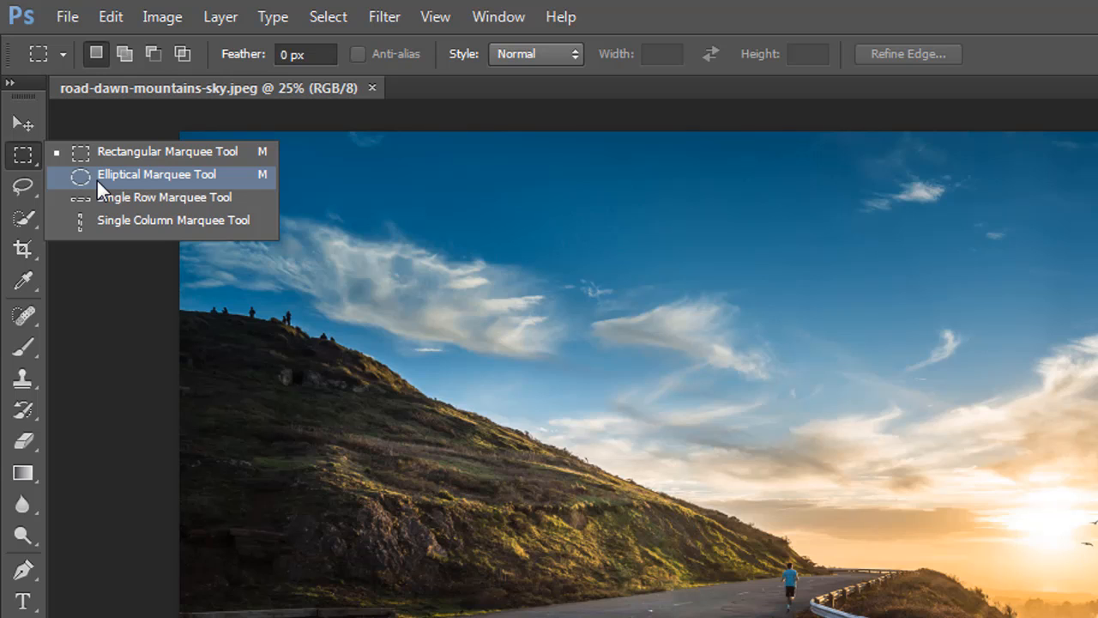
click(96, 178)
right_click(30, 163)
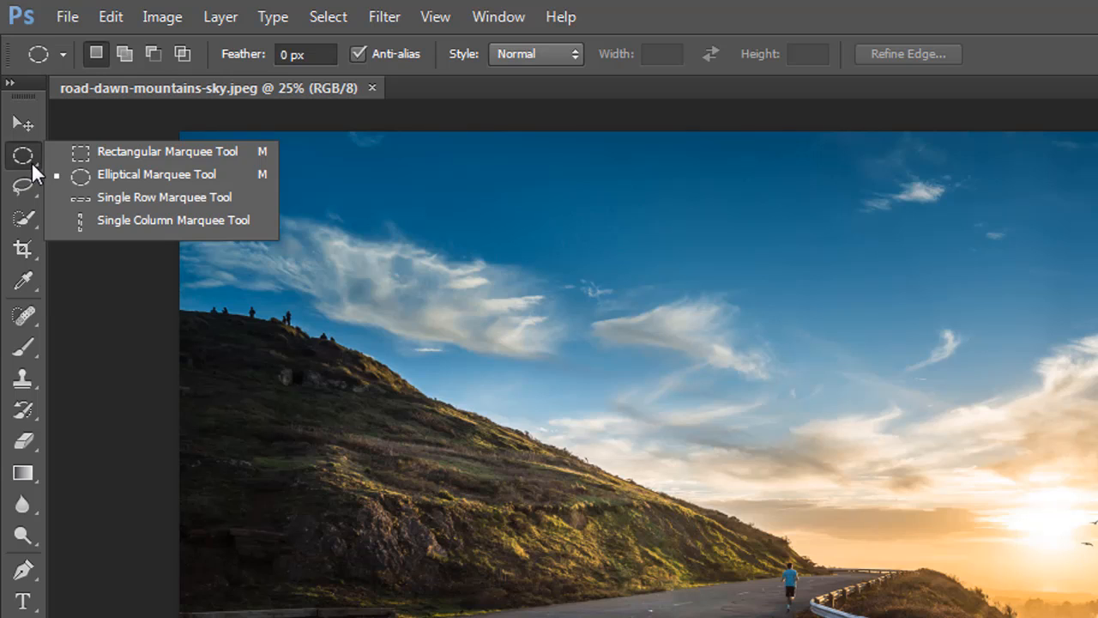
click(74, 152)
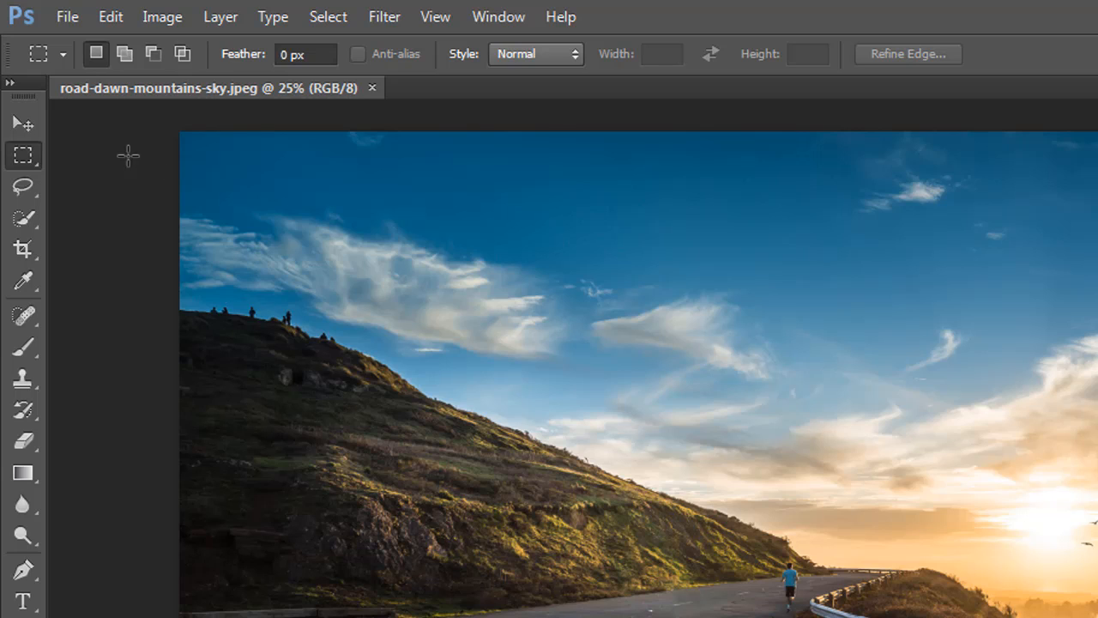
right_click(30, 153)
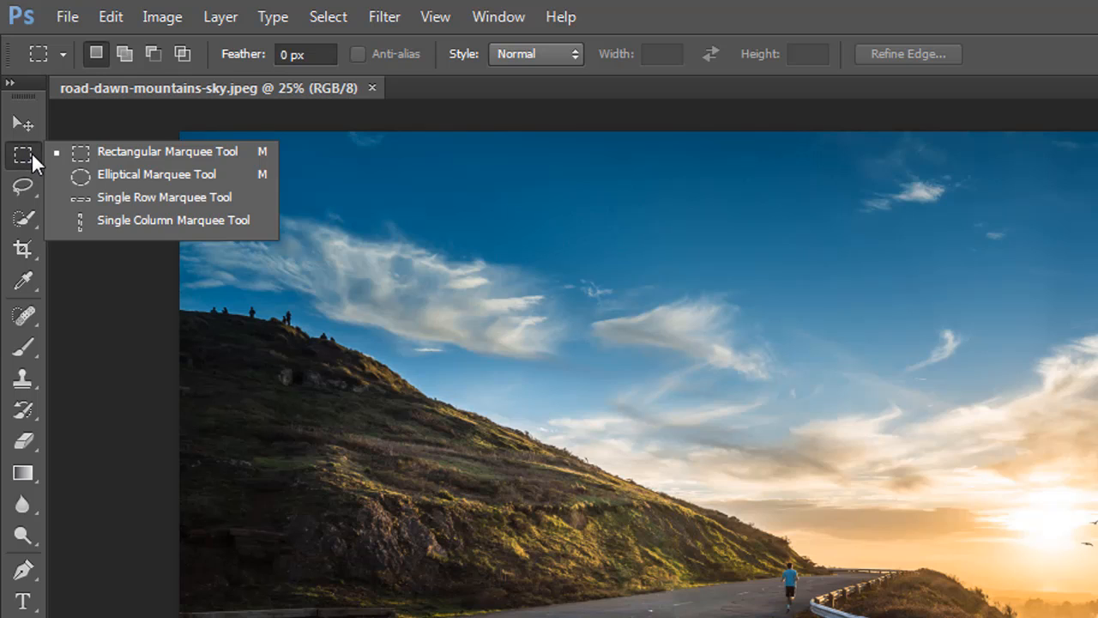
click(32, 154)
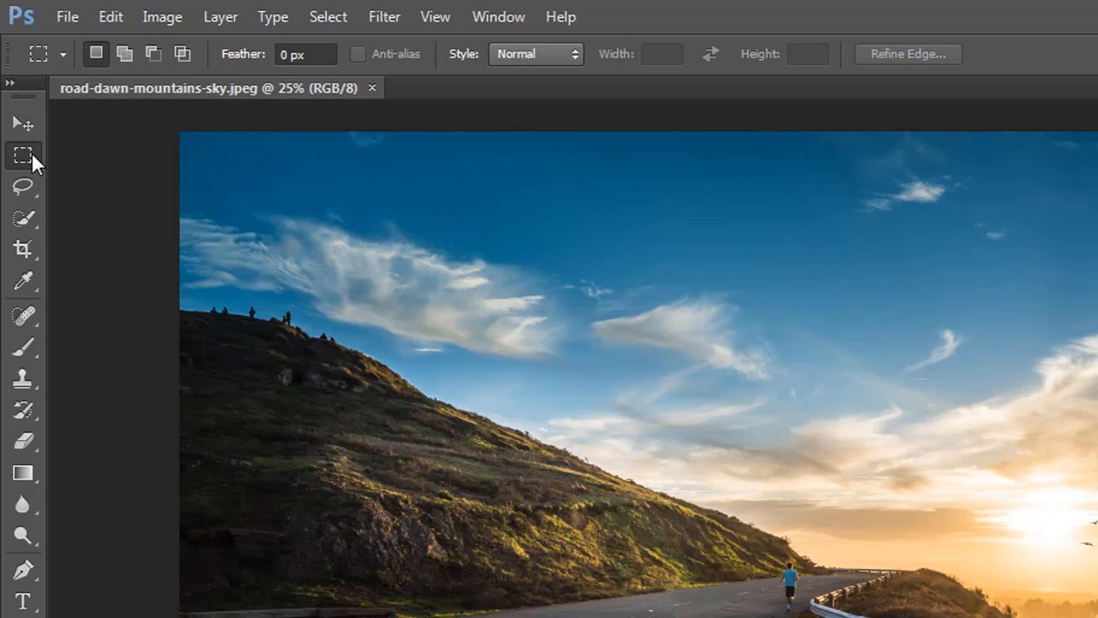
right_click(32, 151)
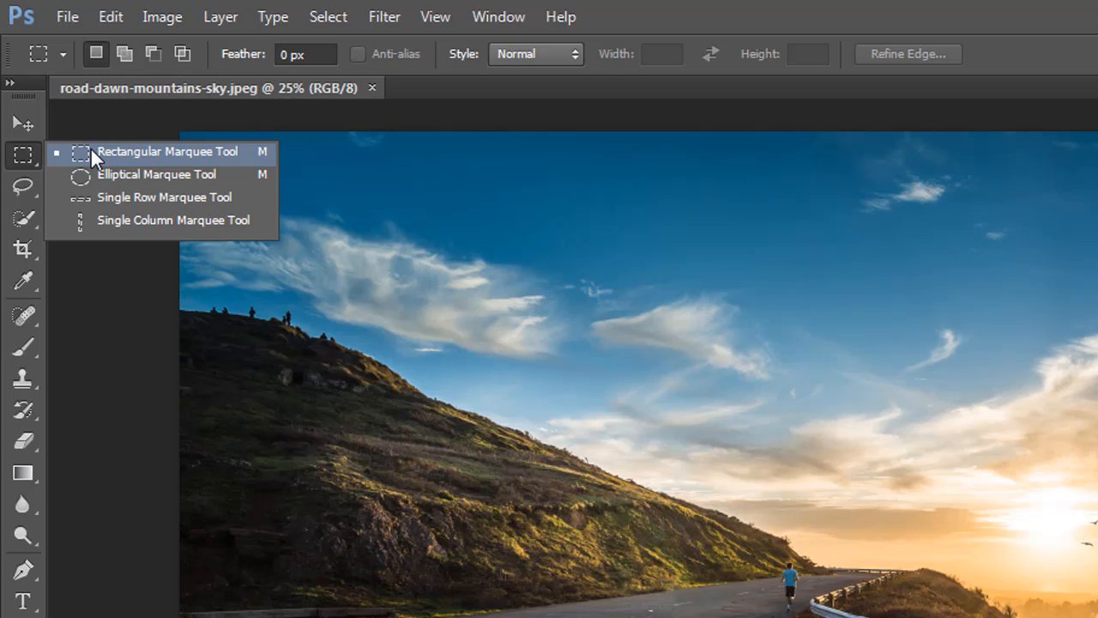
click(92, 151)
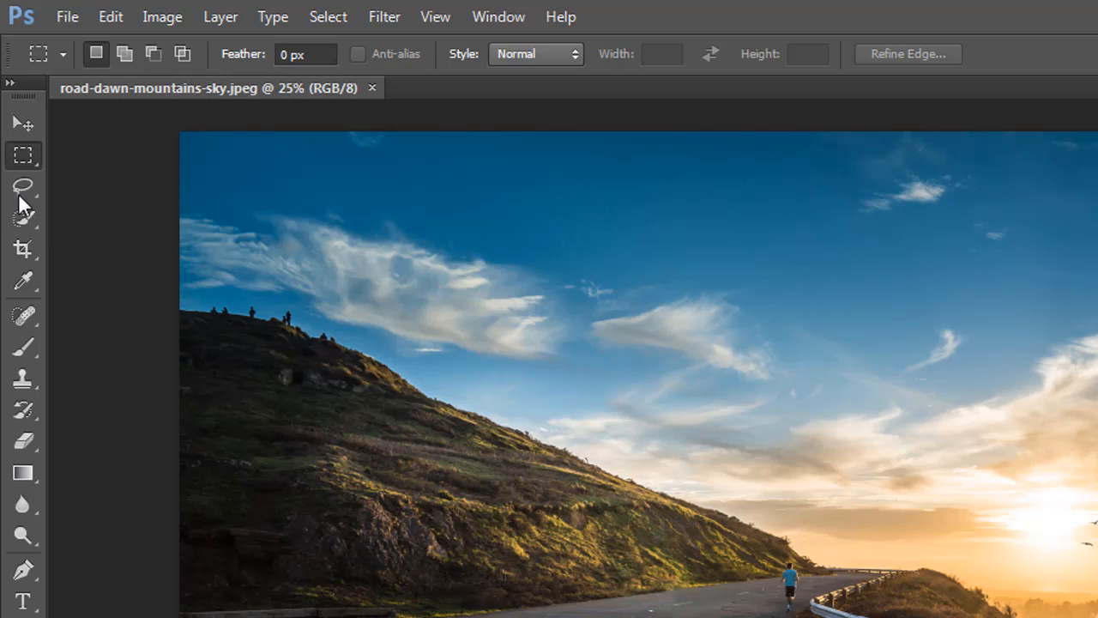
Activate the Elliptical Marquee tool, switch to the Lasso tool, and return to the Elliptical Marquee tool.
right_click(39, 161)
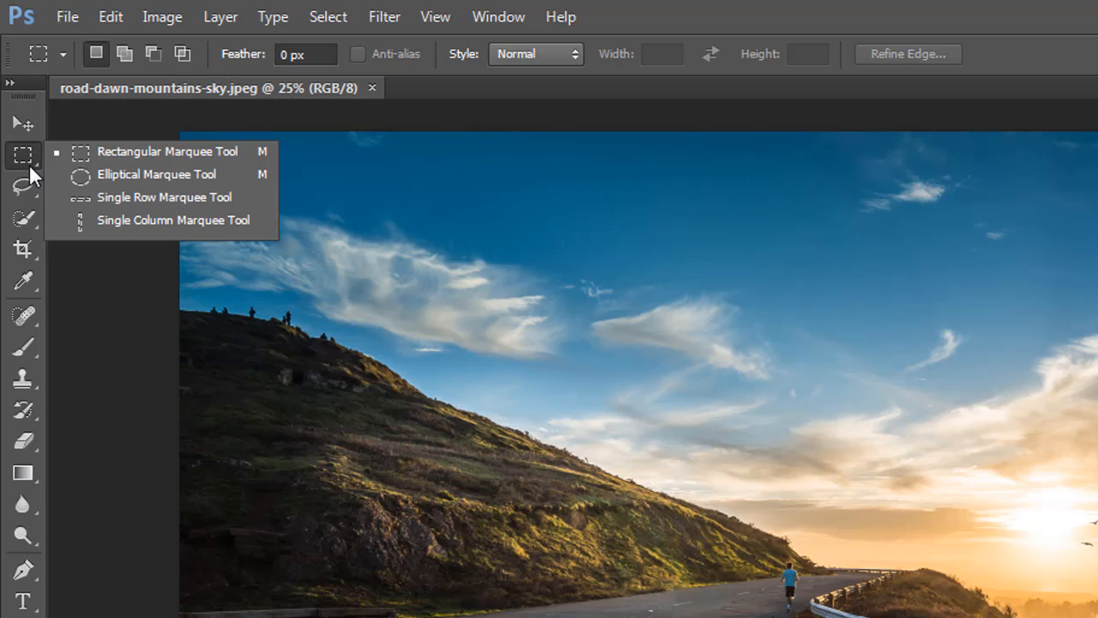
click(70, 176)
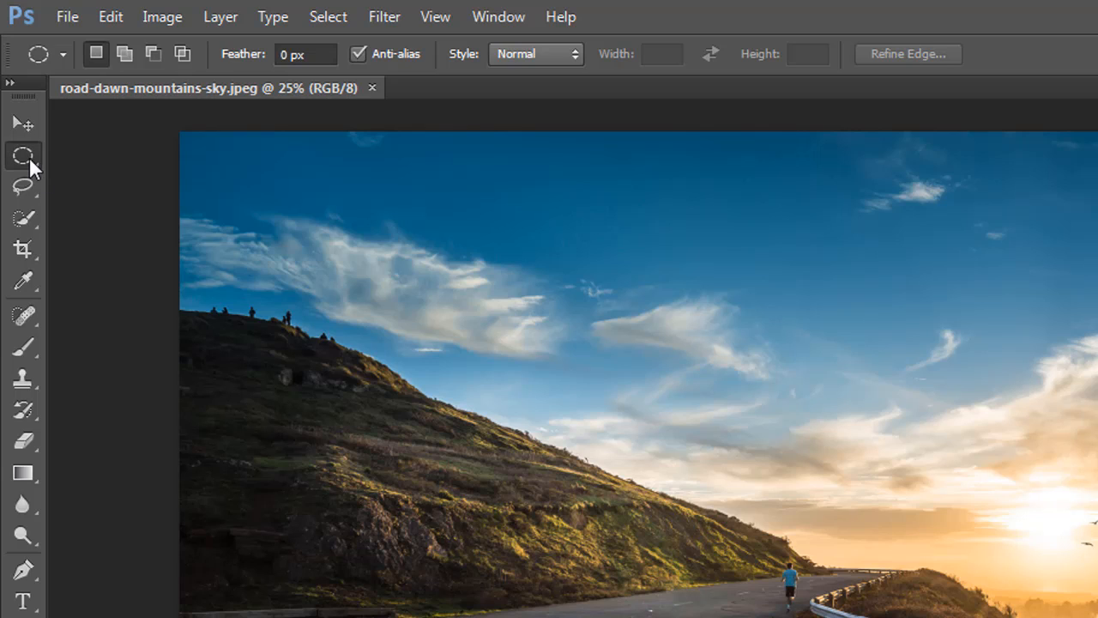
click(22, 185)
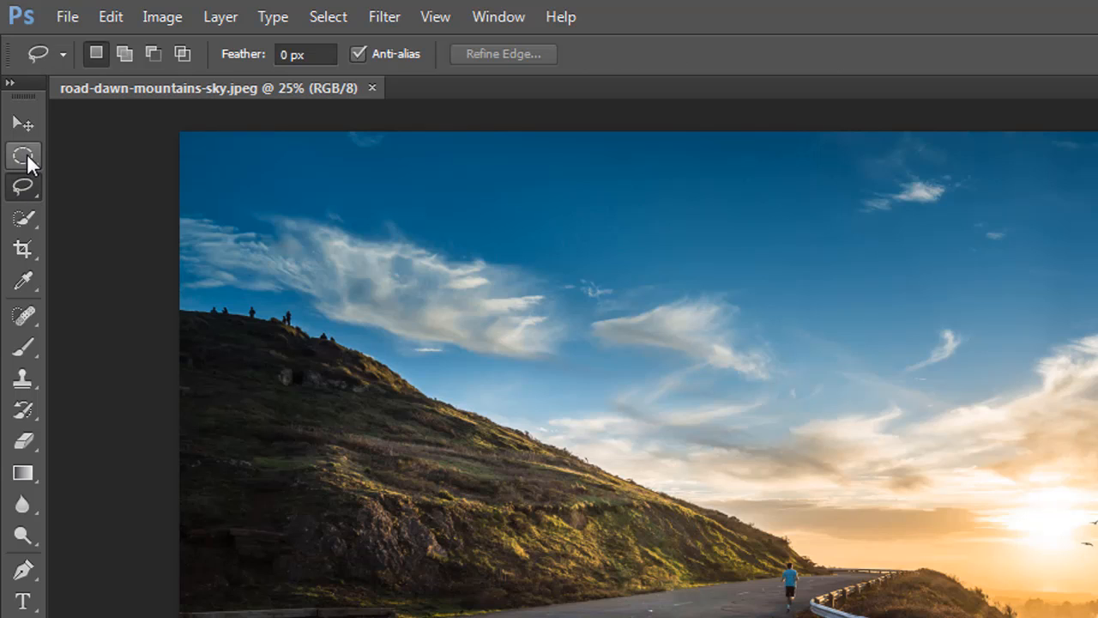
key(m)
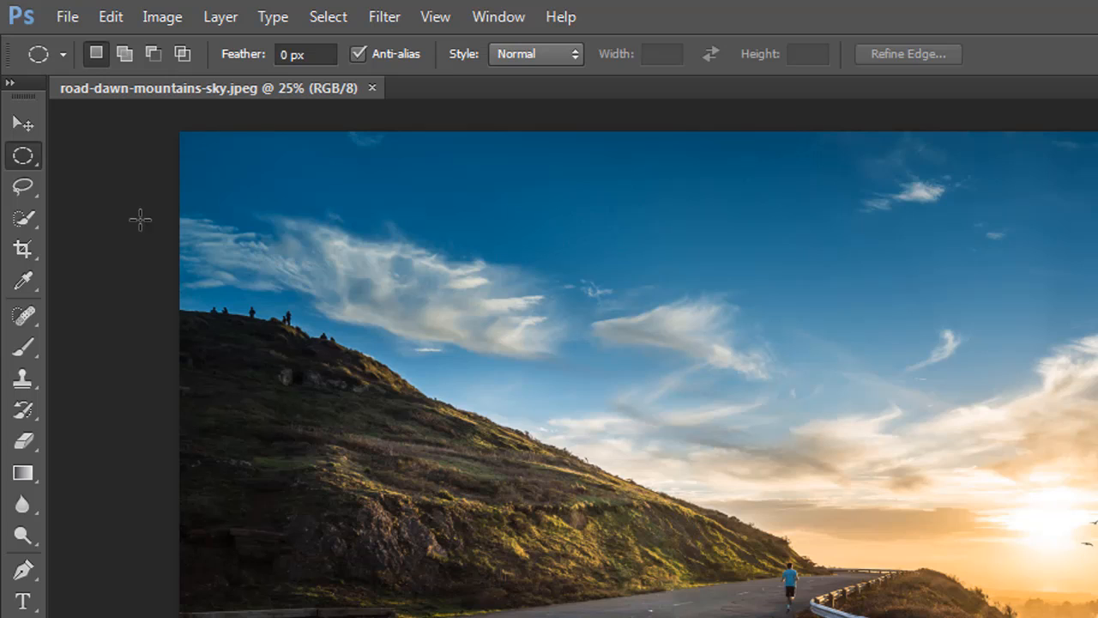
Select a large rectangular area covering the hillside and the clouds above it with the Rectangular Marquee tool.
right_click(25, 154)
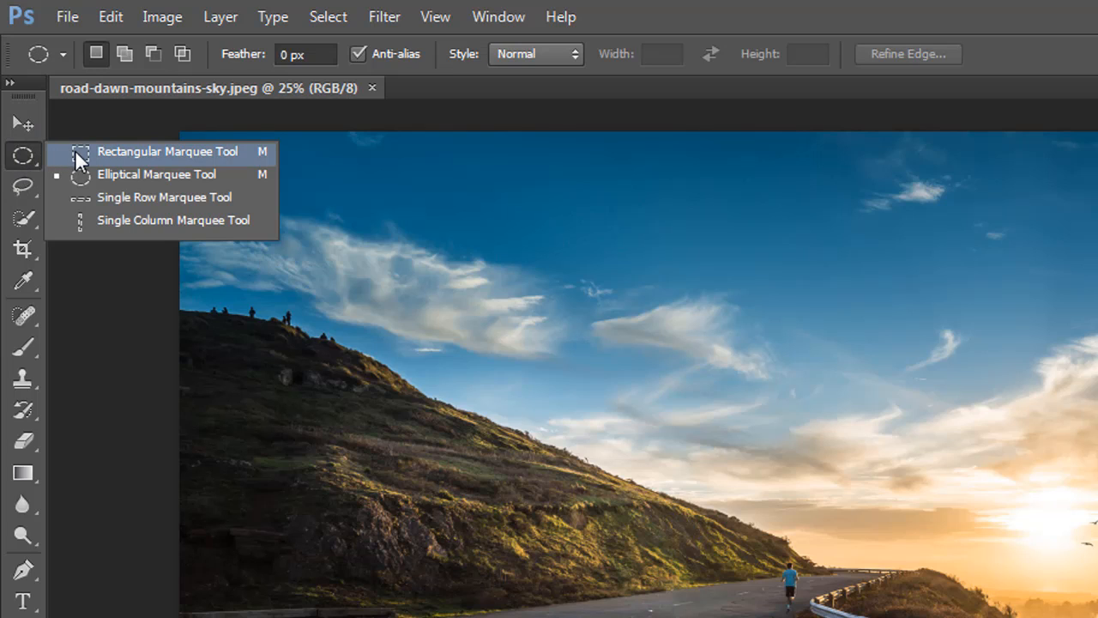
click(75, 149)
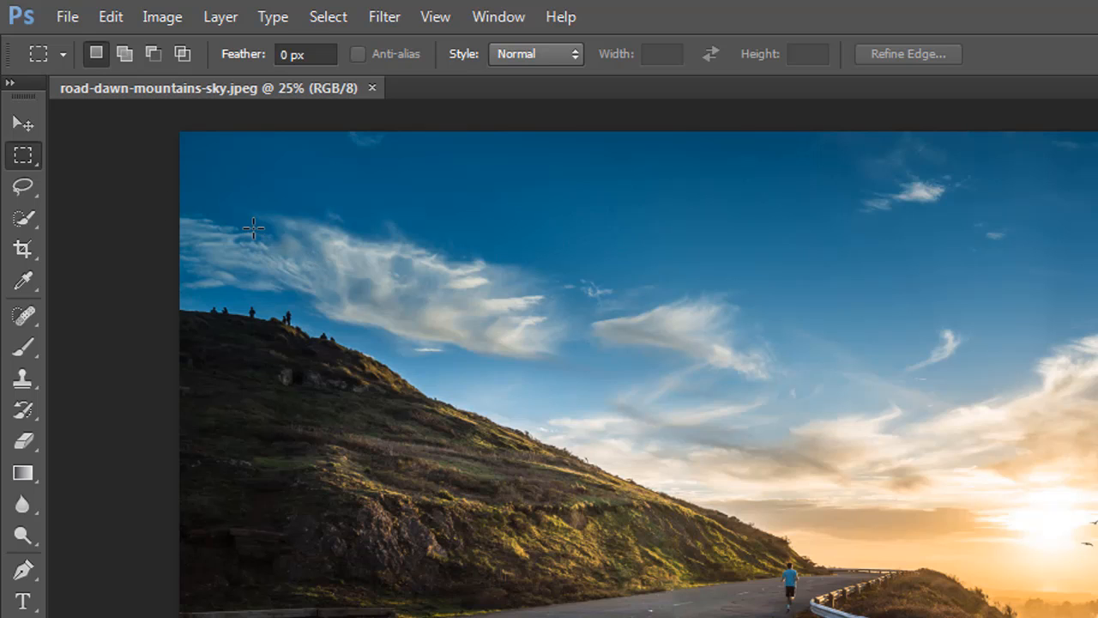
drag(252, 216, 781, 617)
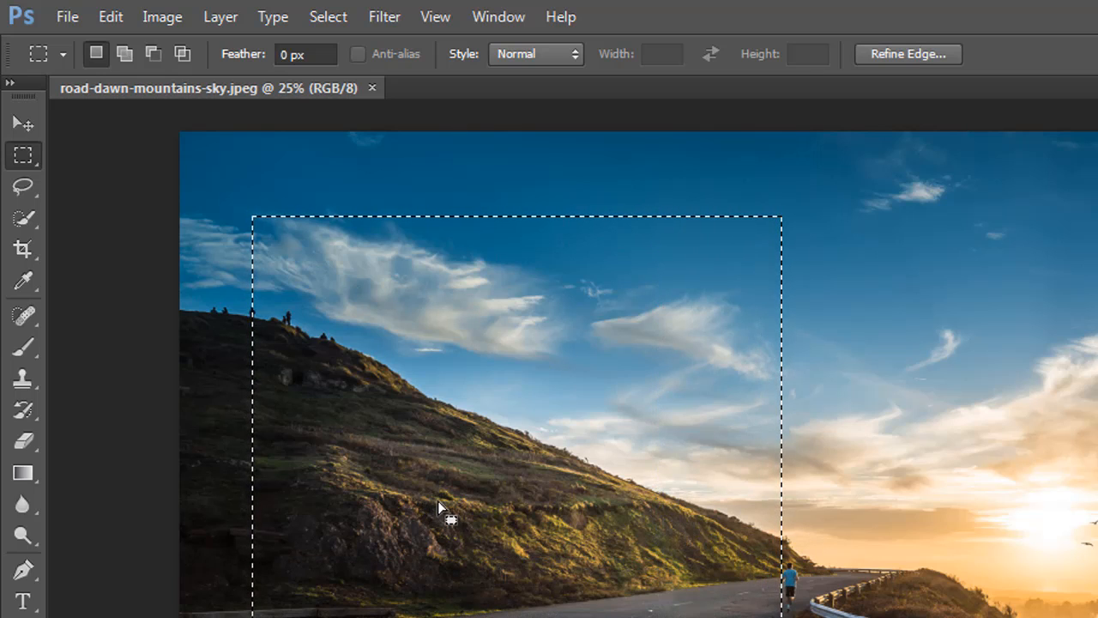
Move the selected rectangular piece over the sunset with the Move tool and bring it back to its original place.
click(20, 125)
drag(400, 331, 1055, 409)
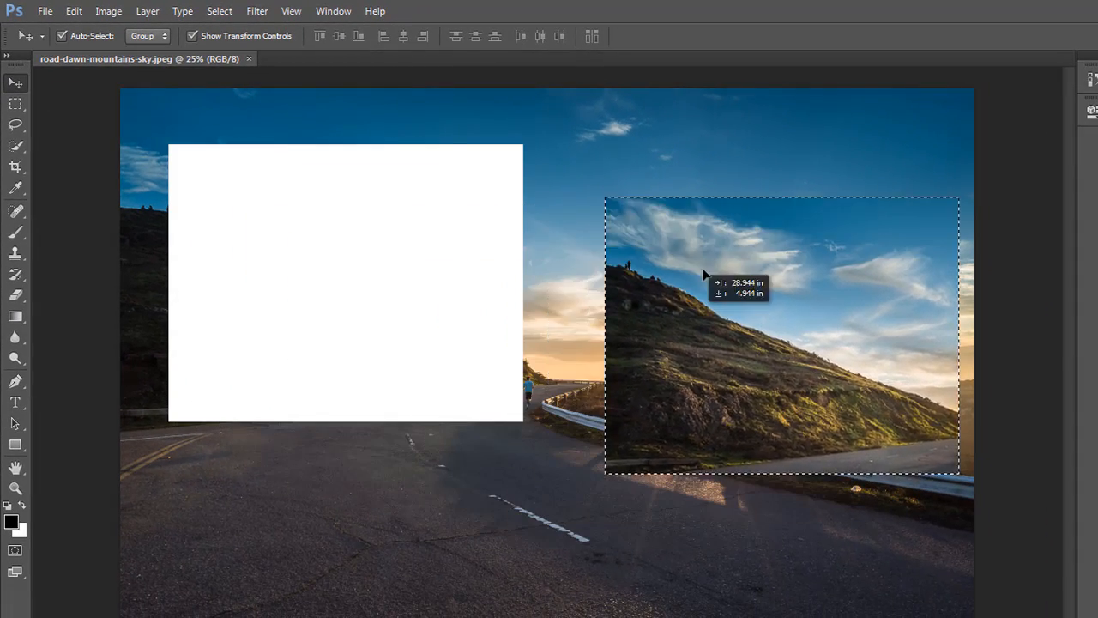
drag(703, 274, 268, 254)
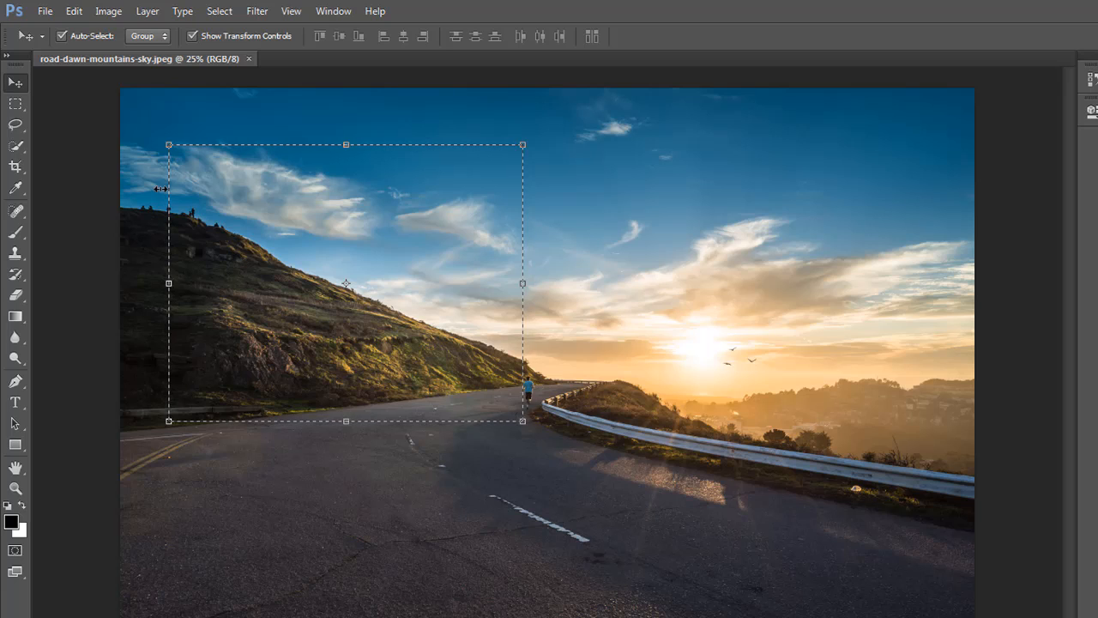
Draw a large elliptical marquee selection around the sun and shift the selection outline over the hillside and clouds.
click(16, 103)
right_click(16, 103)
click(57, 117)
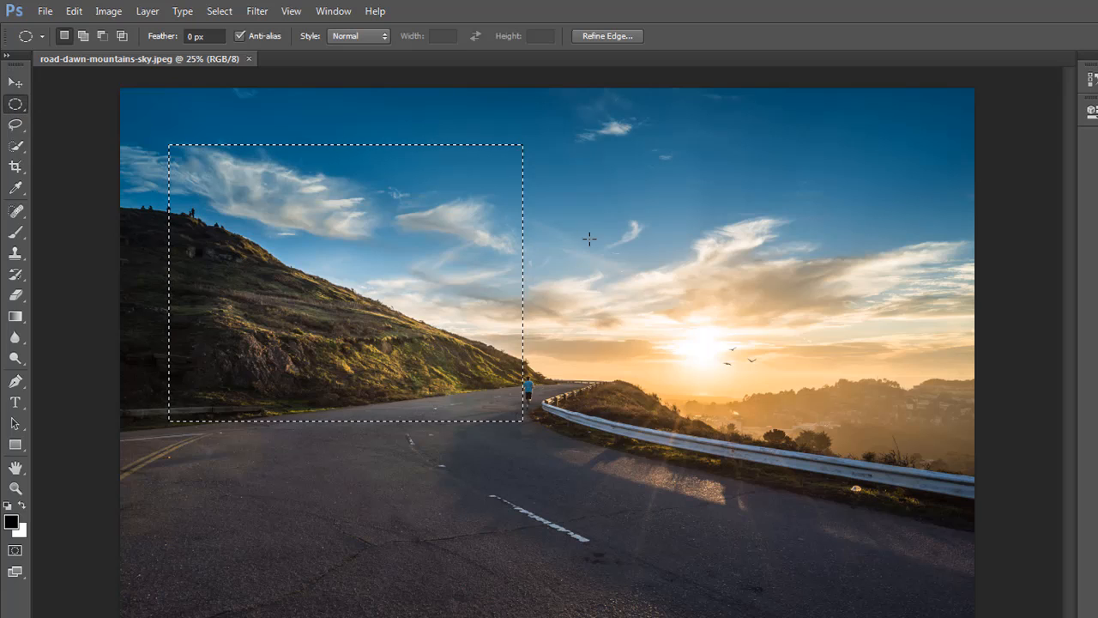
drag(596, 226, 912, 507)
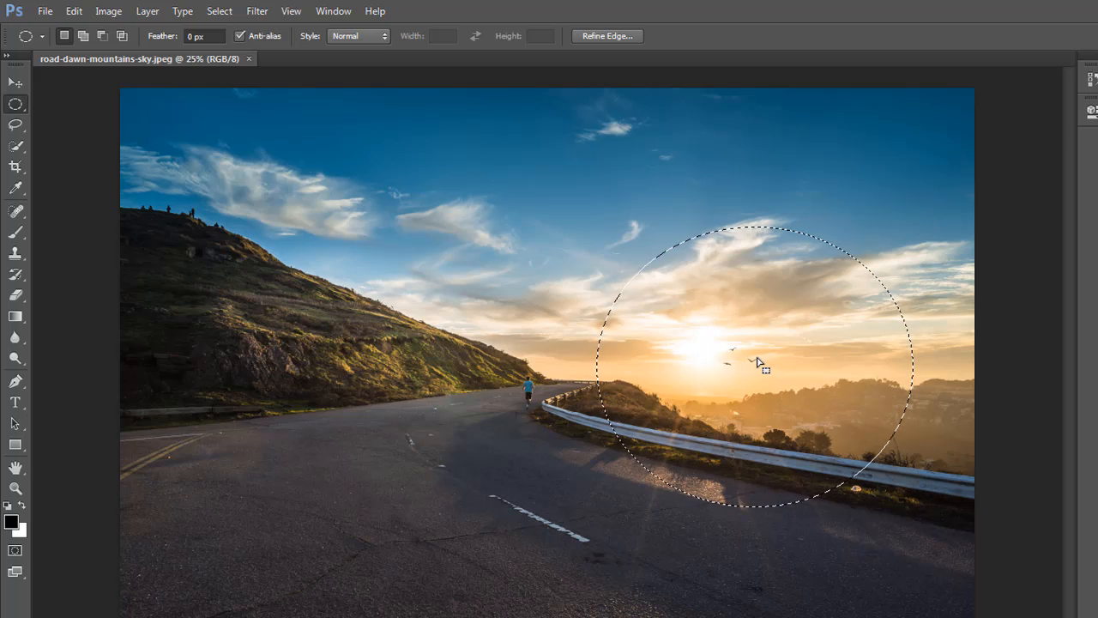
drag(758, 361, 455, 292)
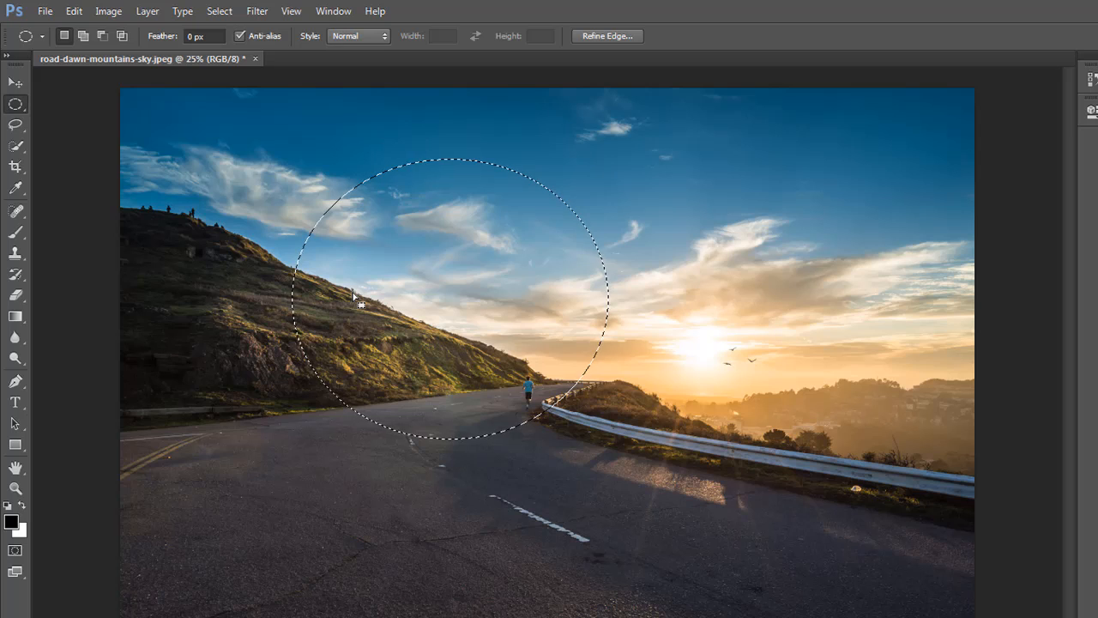
drag(399, 269, 213, 218)
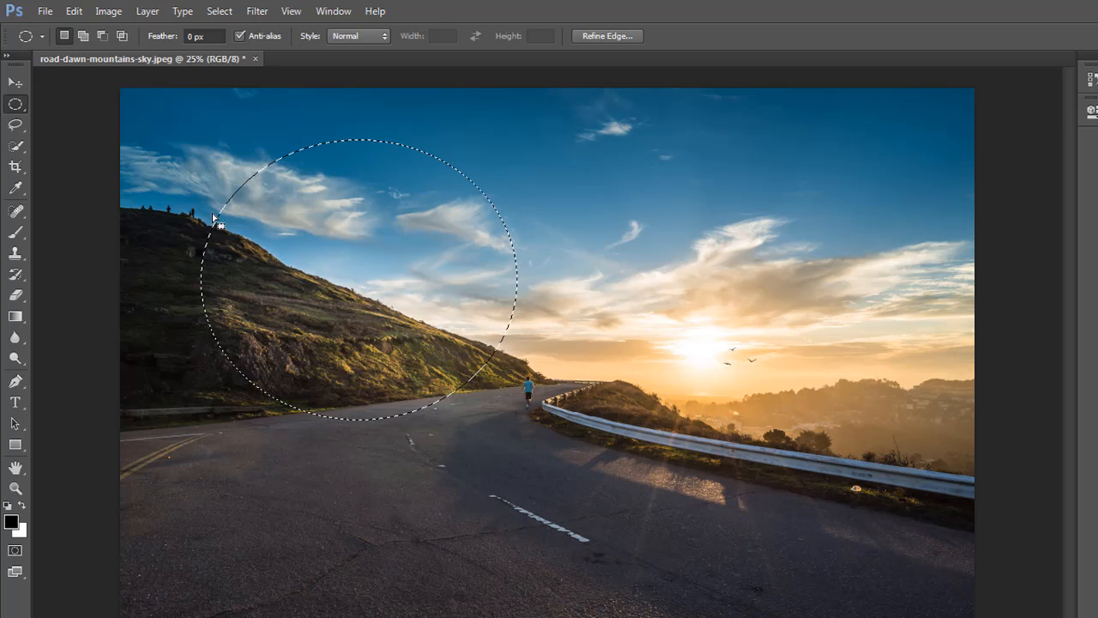
Move the elliptical piece of the image off the hillside with the Move tool and place it over the road below.
key(v)
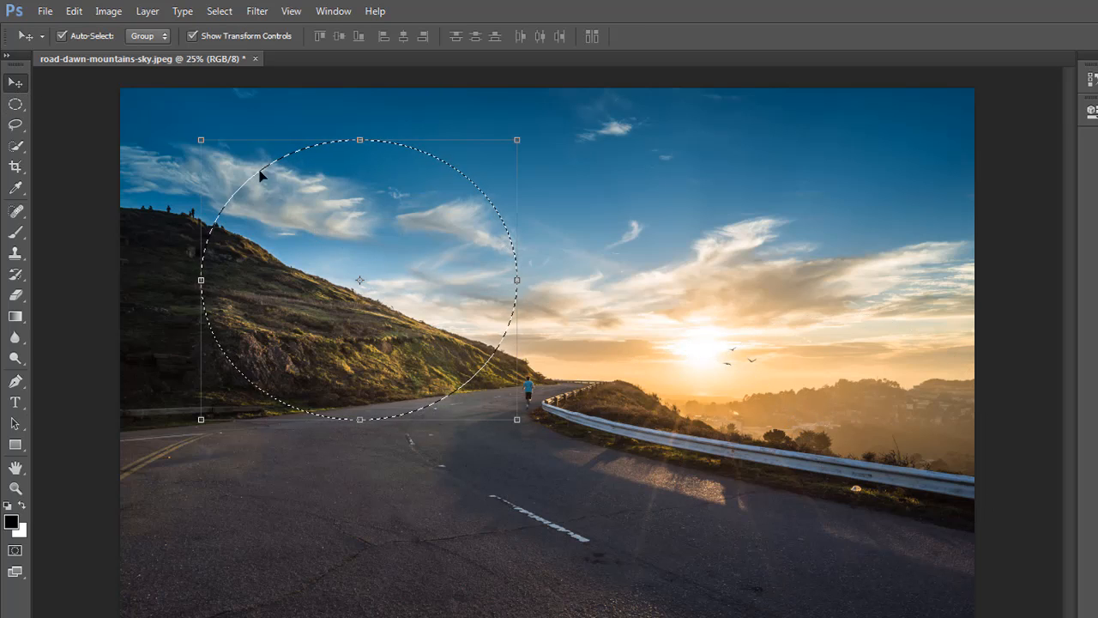
drag(331, 252, 696, 226)
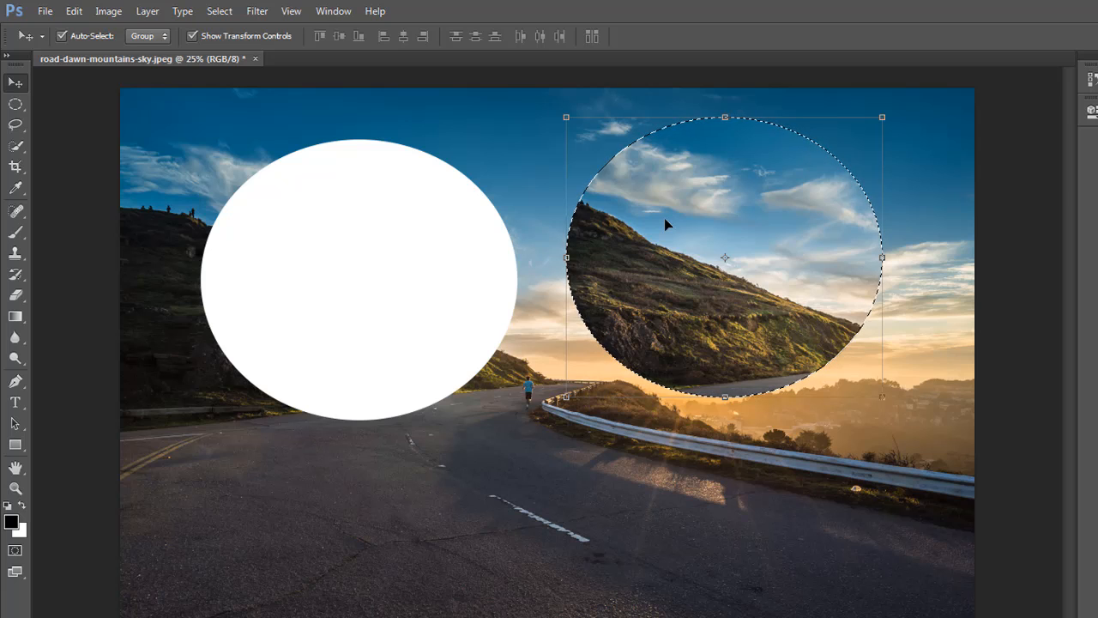
key(ctrl+z)
drag(449, 244, 789, 231)
drag(759, 314, 434, 458)
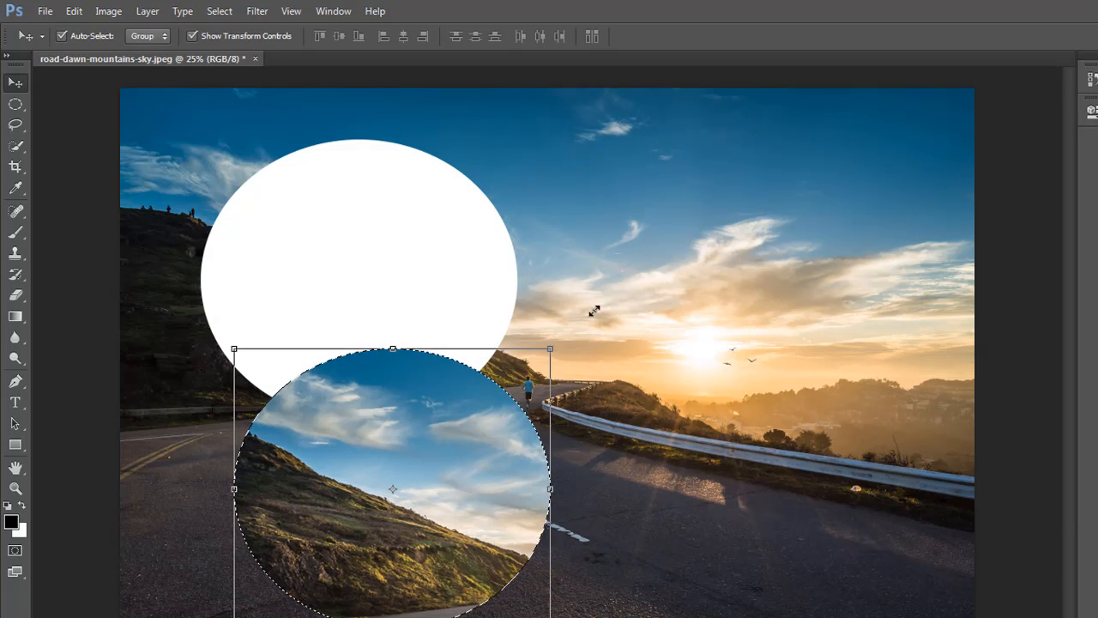
Scale the elliptical piece up to about 176% in width and height and apply the transformation.
drag(593, 310, 823, 103)
key(ctrl+z)
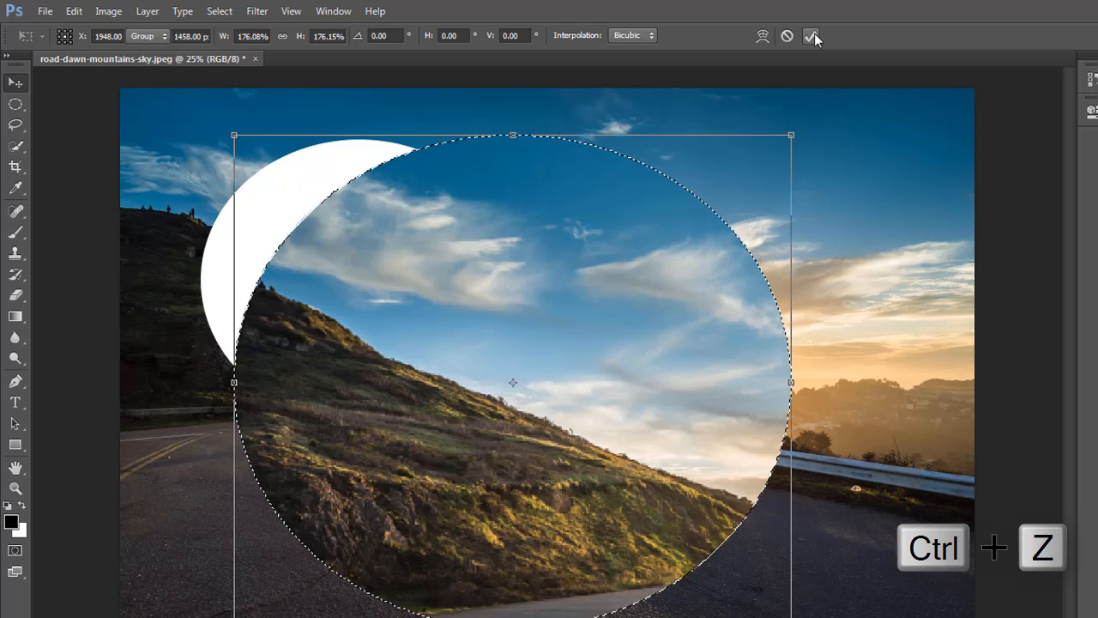
click(812, 35)
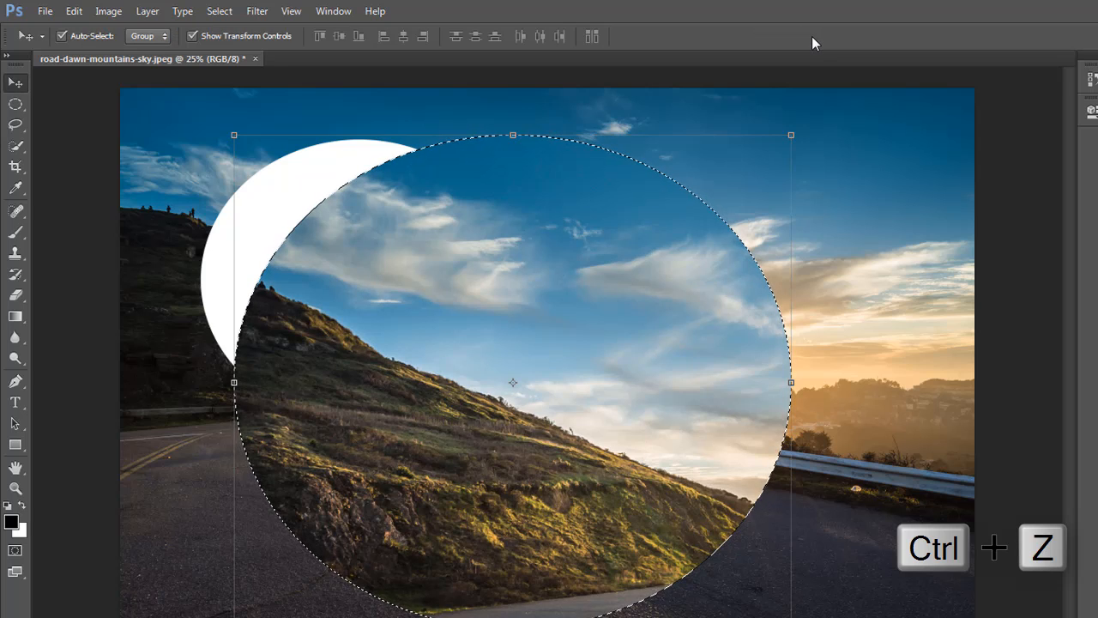
Repeatedly undo and redo the last enlargement of the elliptical piece, leaving the enlargement applied.
key(ctrl+z)
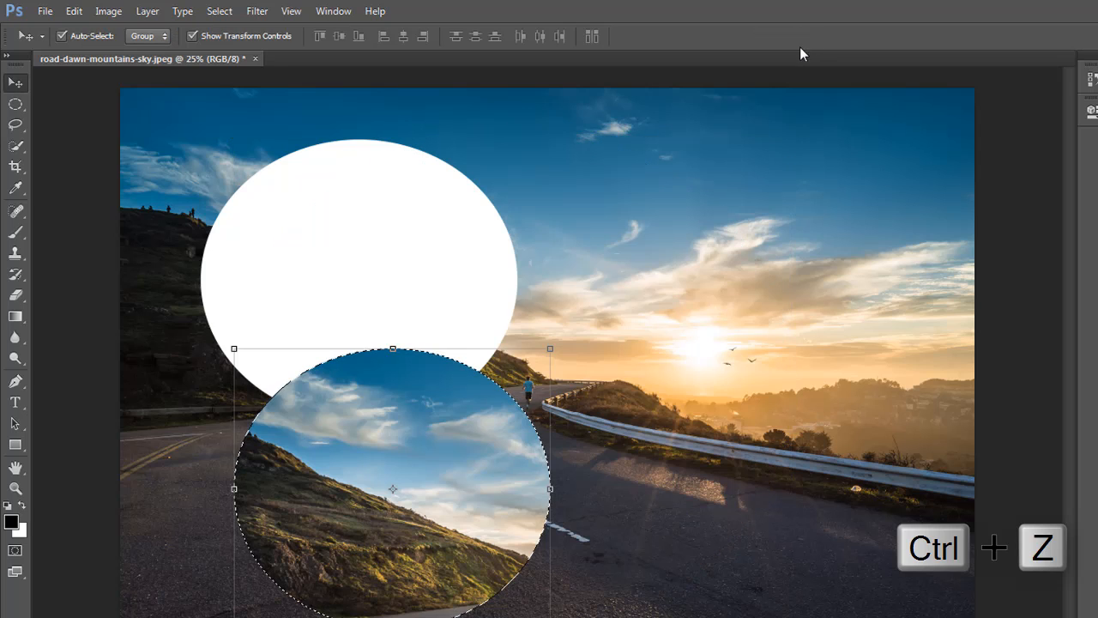
key(ctrl+z)
key(ctrl+z)
key(ctrl+z)
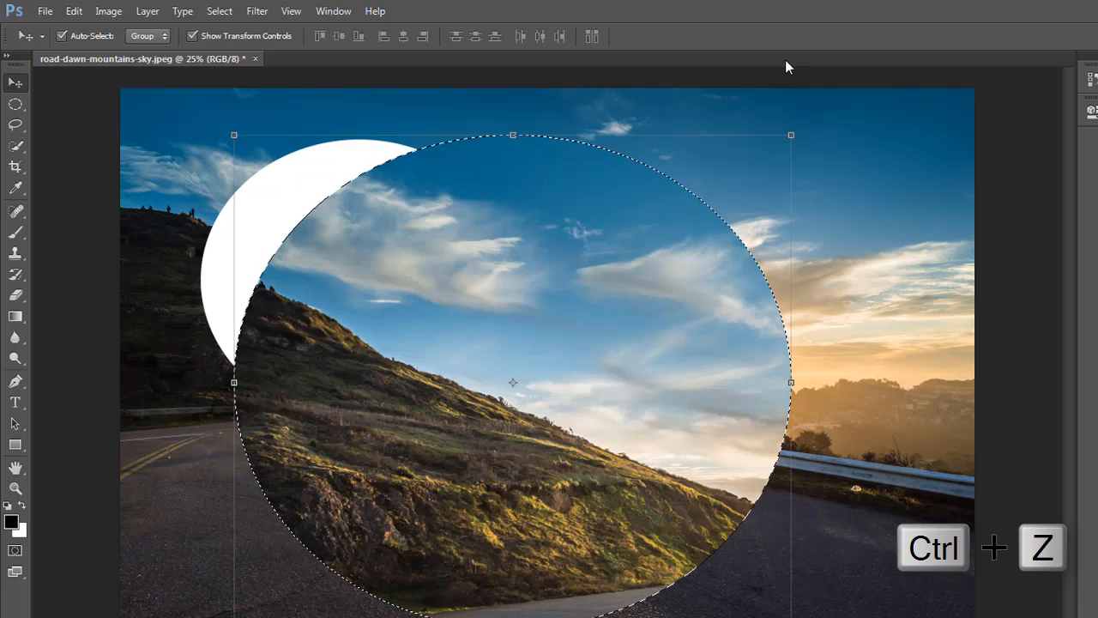
key(ctrl+z)
key(ctrl+z)
key(ctrl+z)
key(ctrl+z)
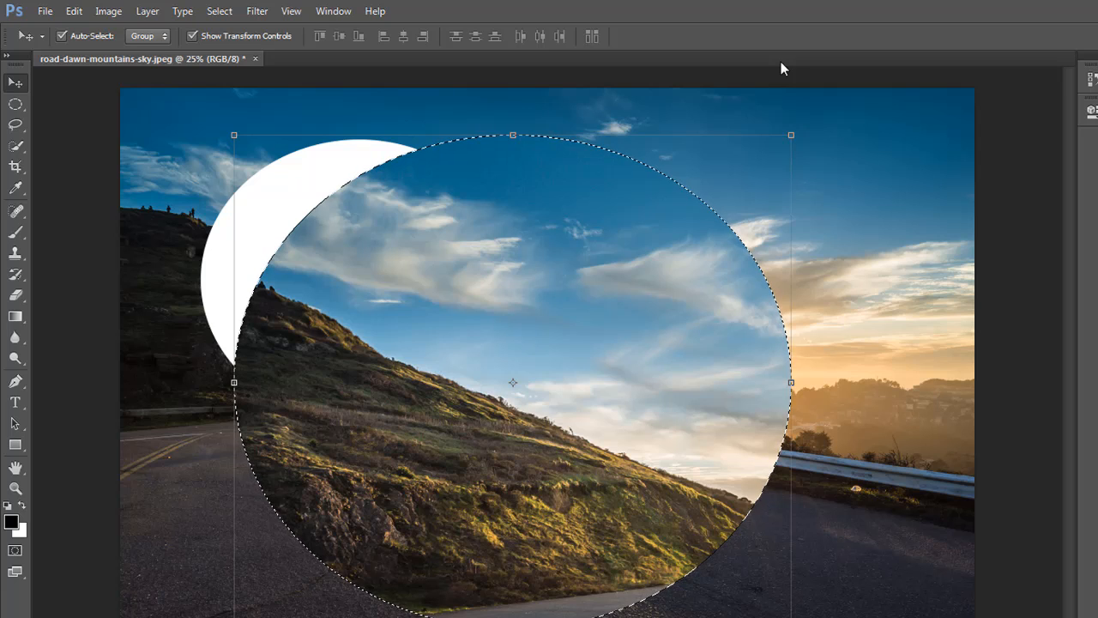
Step backward through the enlargement and the moves until the elliptical piece is back on the hillside.
key(ctrl+alt+z)
key(ctrl+alt+z)
key(ctrl+alt+z)
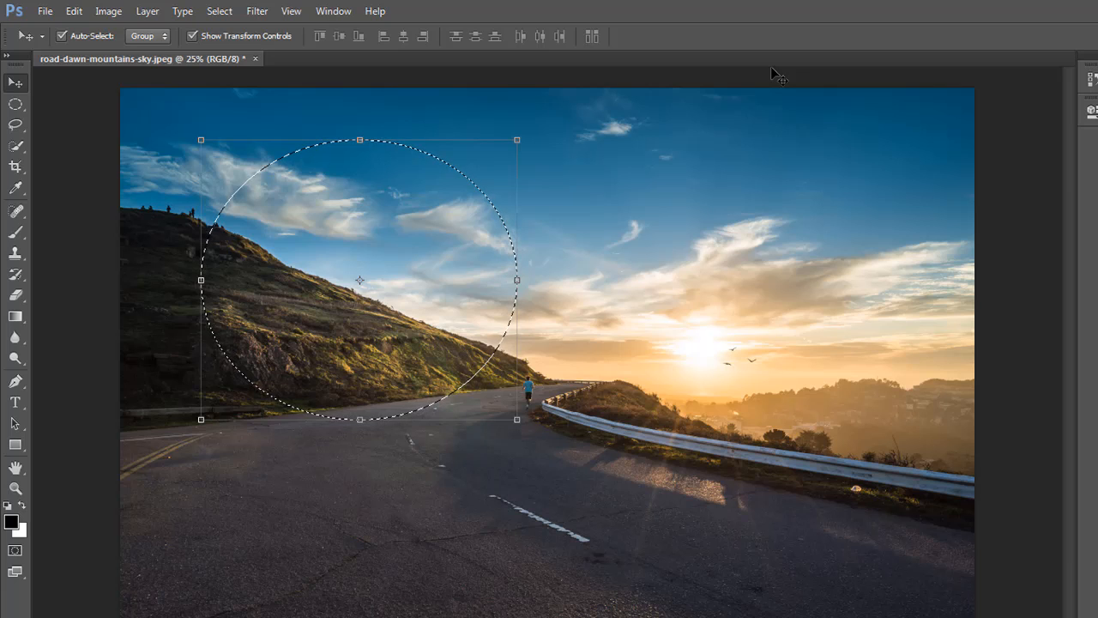
Check the Step Forward and Step Backward commands and step forward to reapply the elliptical piece's moves and enlargement.
click(80, 15)
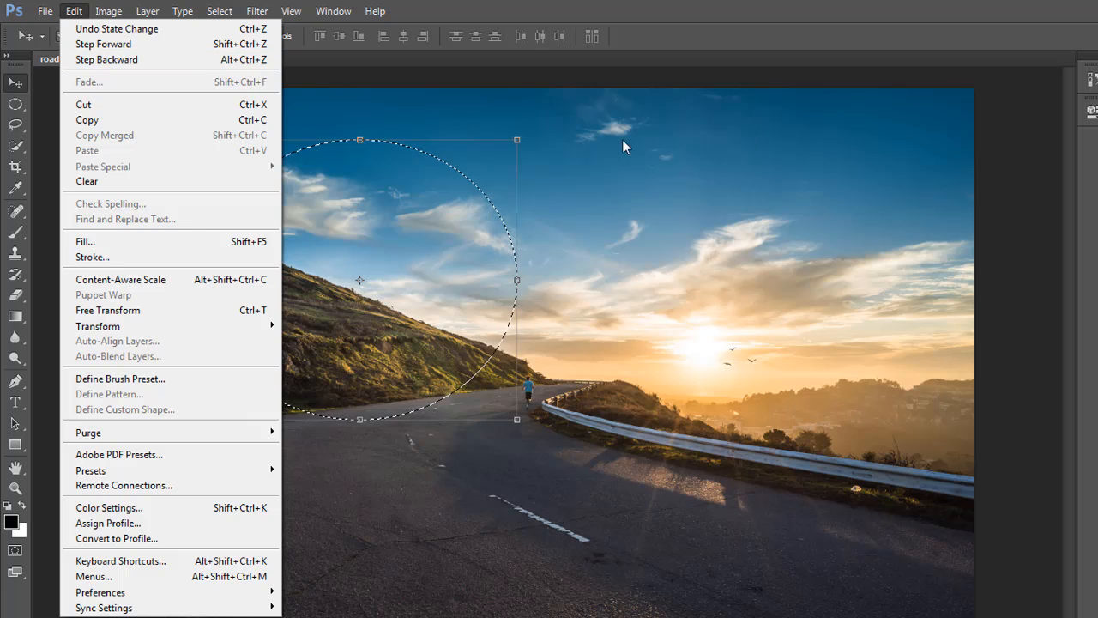
click(682, 151)
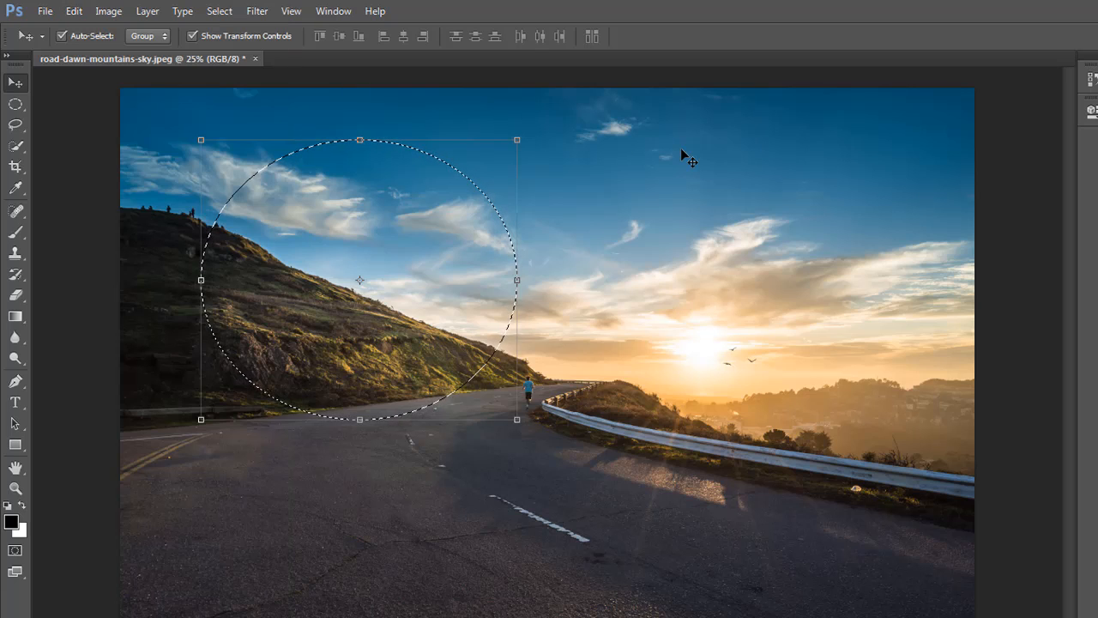
key(ctrl+shift+z)
key(ctrl+shift+z)
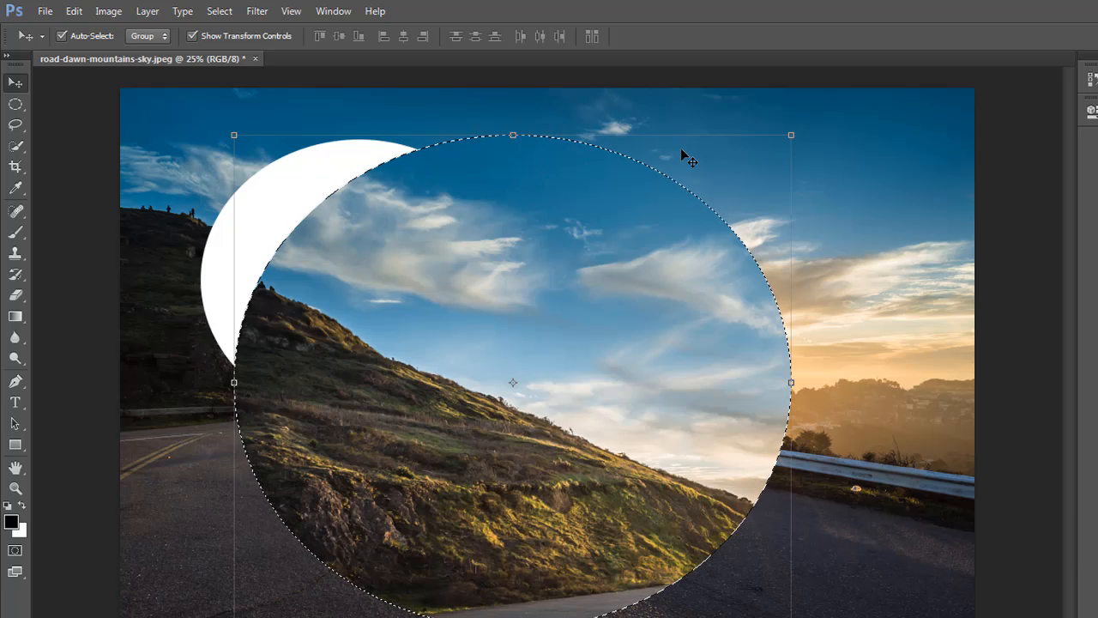
Step backward again through the reapplied changes to restore the intact photo with its elliptical selection.
key(ctrl+alt+z)
key(ctrl+alt+z)
key(ctrl+alt+z)
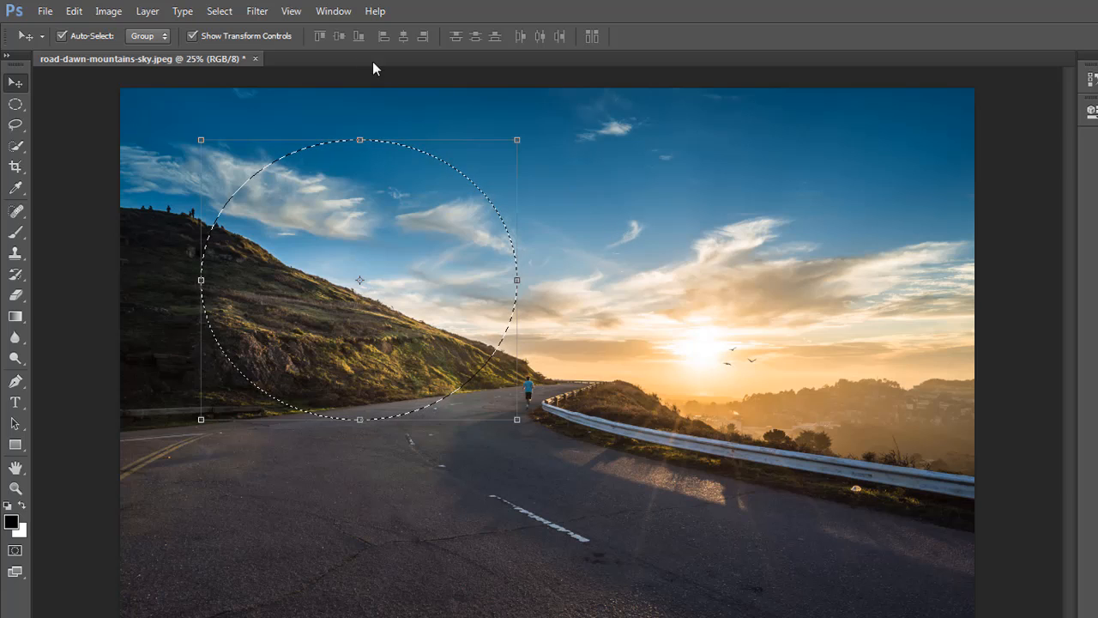
Activate the Elliptical Marquee tool and clear the existing selection from the photo.
click(16, 104)
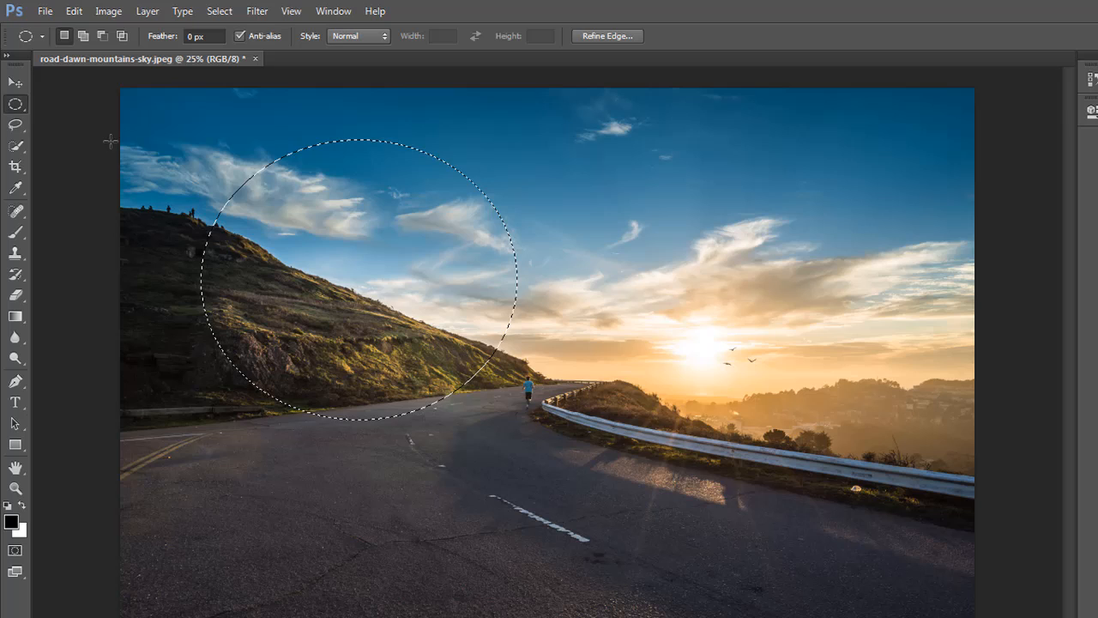
click(15, 104)
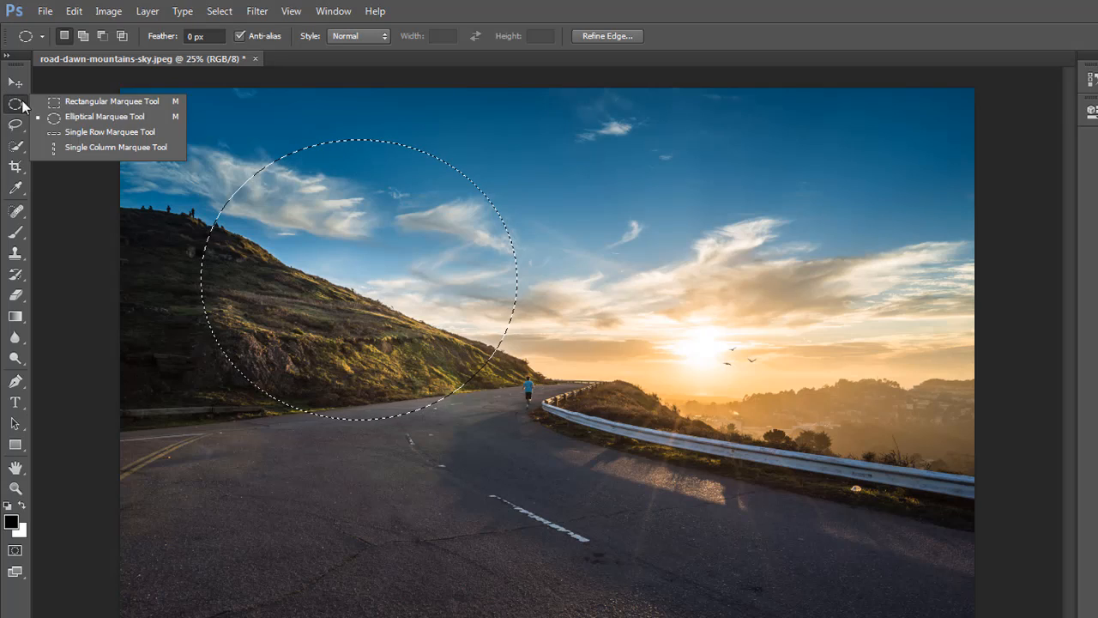
click(67, 115)
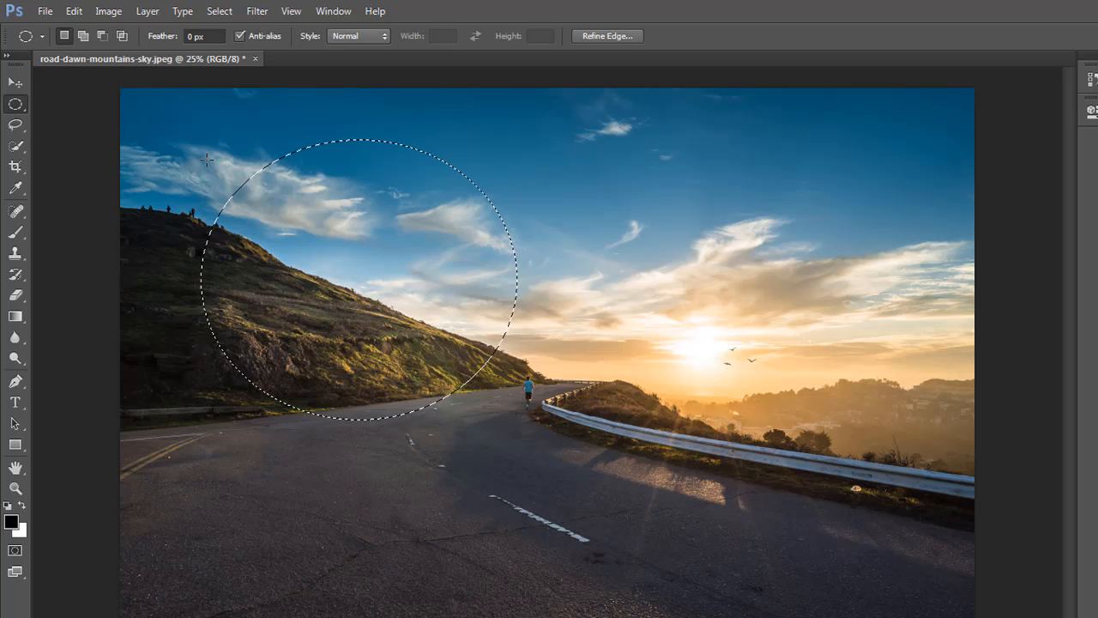
key(ctrl+d)
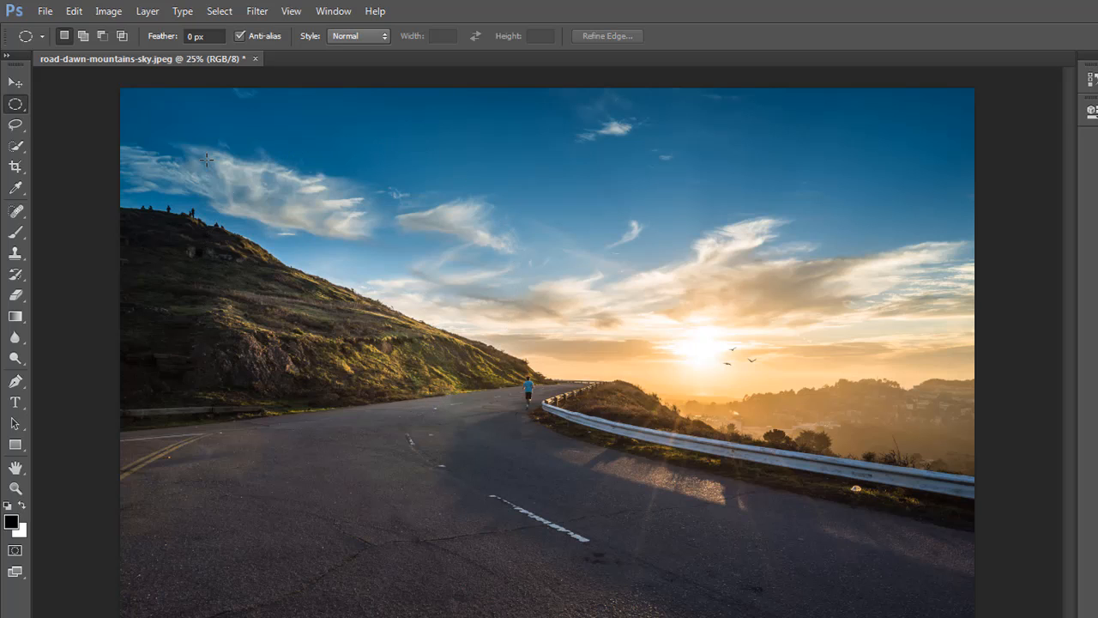
Draw a freely proportioned elliptical selection over the hillside and road, clear it, and try a perfectly circular one before deselecting again.
drag(207, 160, 601, 572)
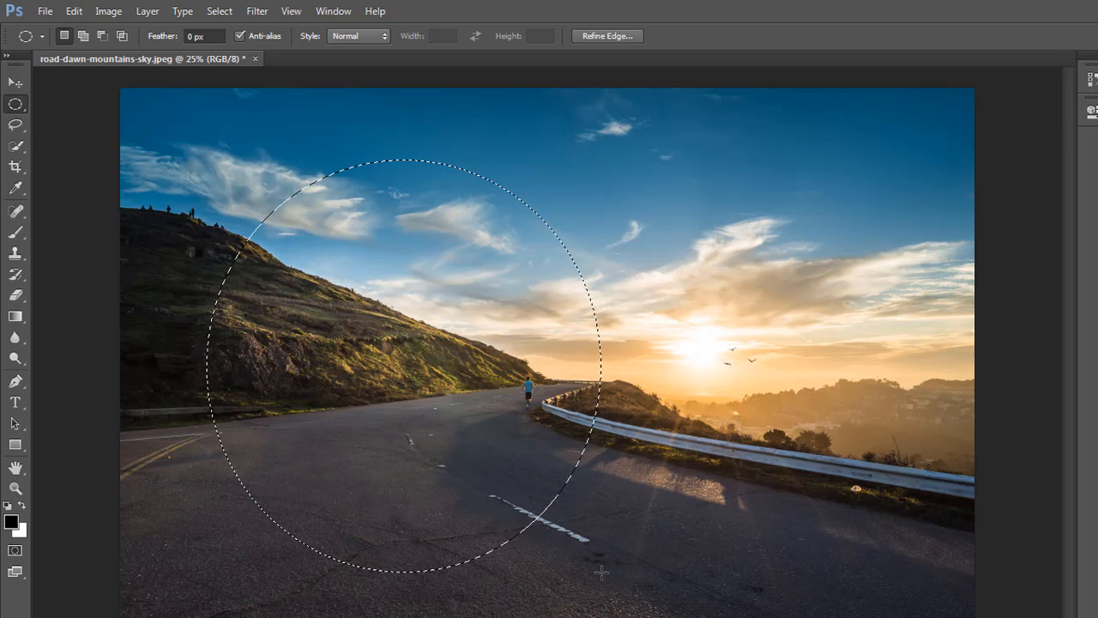
key(ctrl+d)
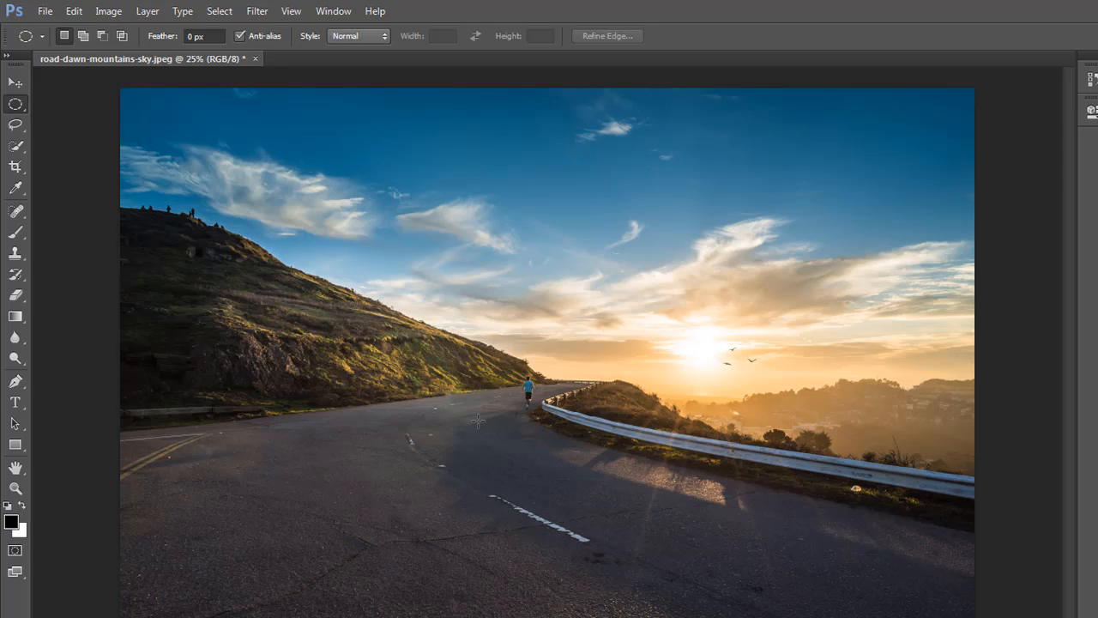
click(17, 106)
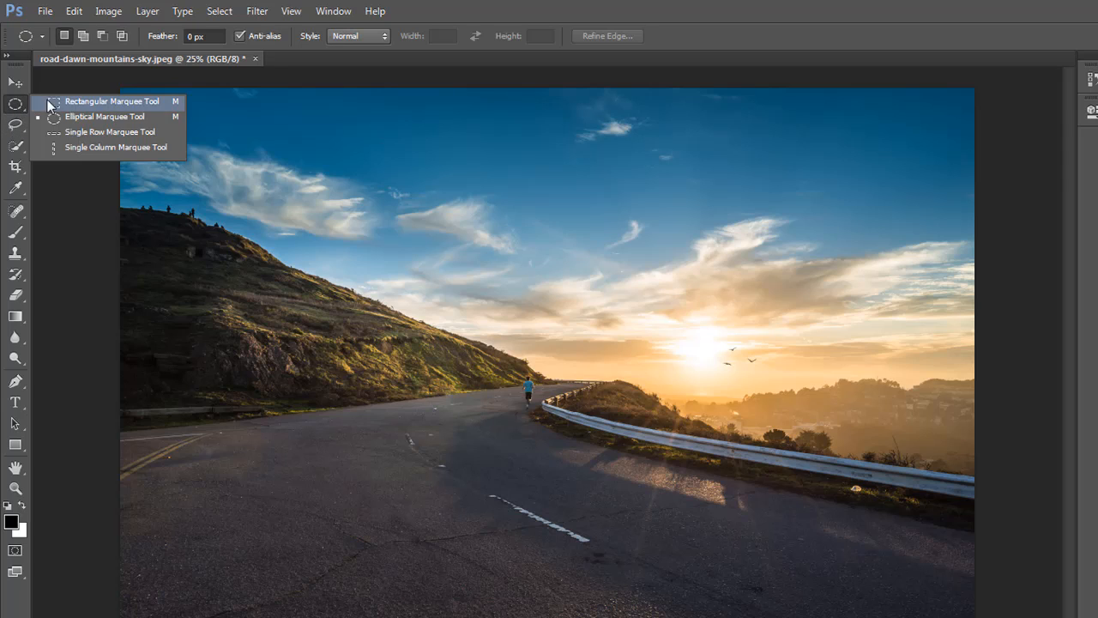
click(76, 120)
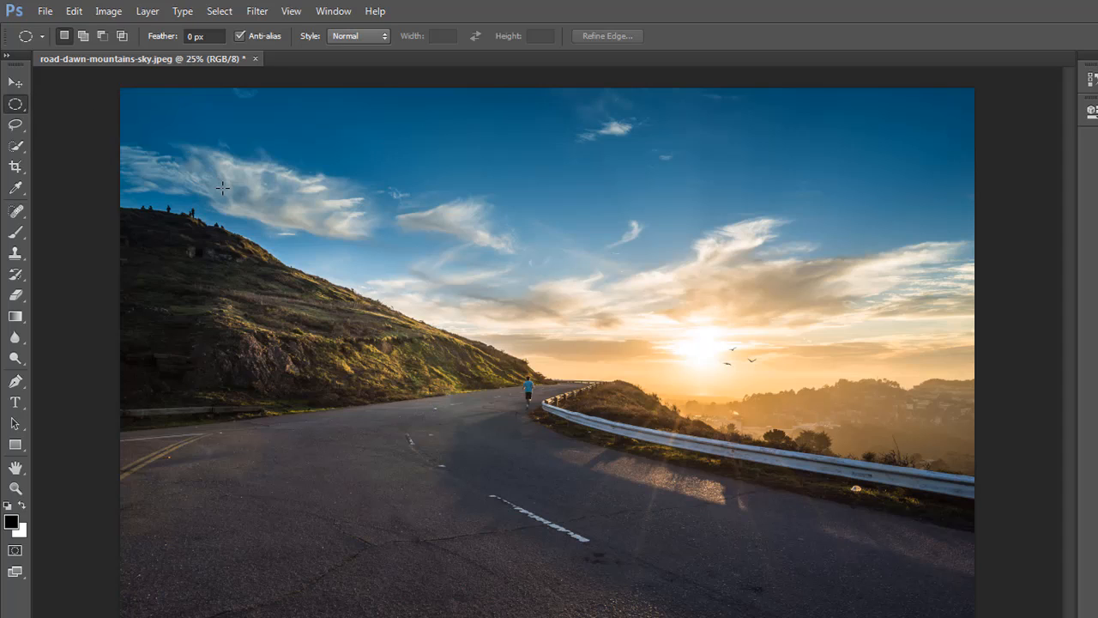
drag(222, 187, 659, 514)
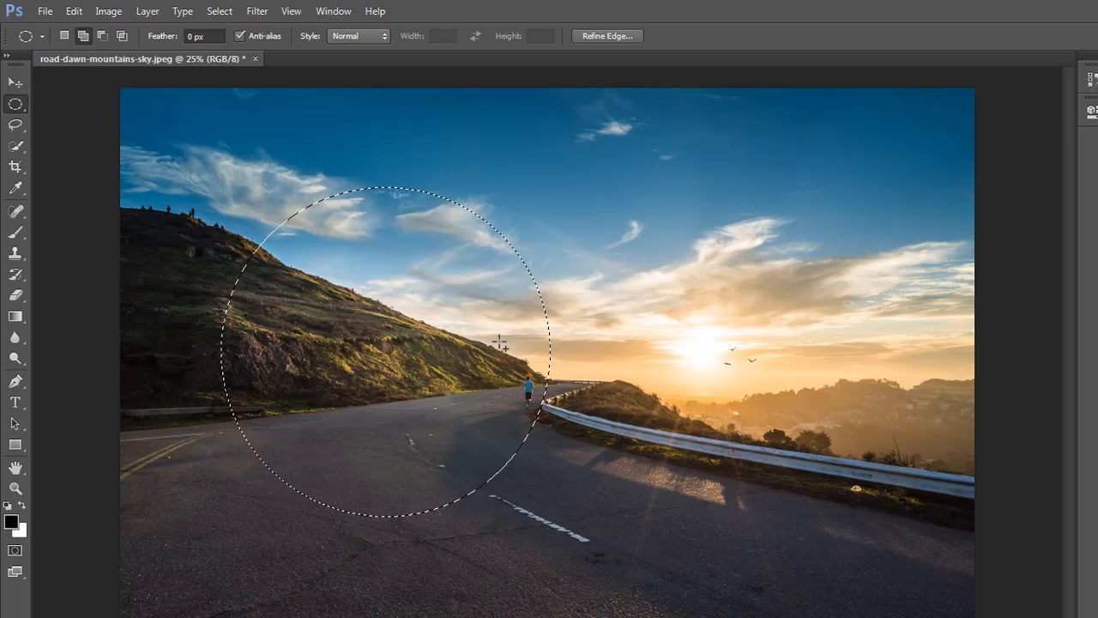
key(ctrl+d)
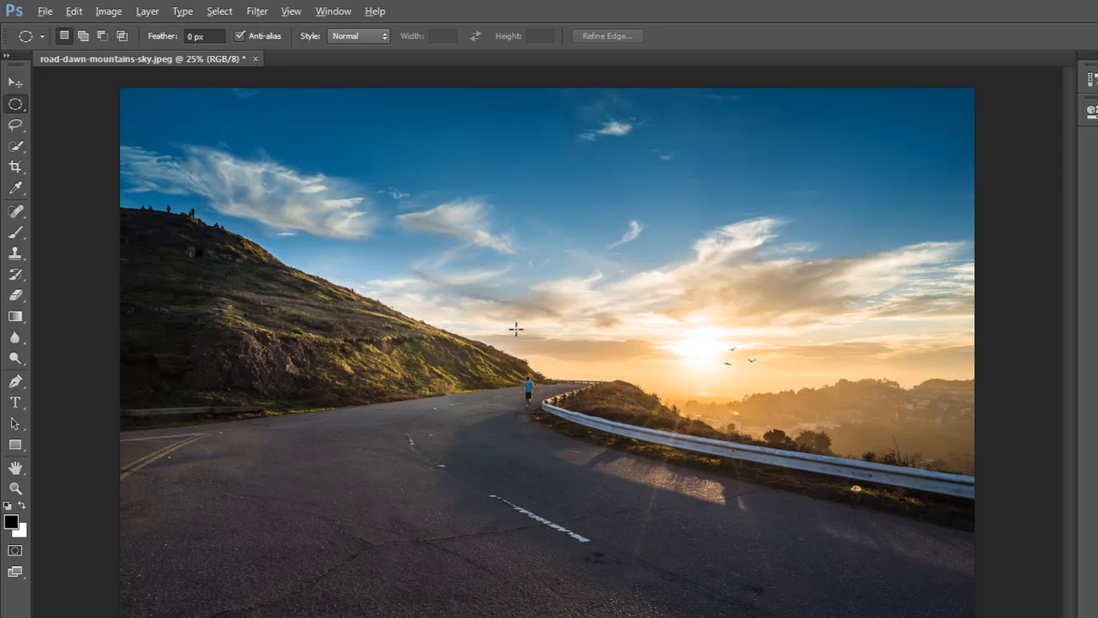
Draw a large circular selection outward from its center above the runner, covering the sky, hillside and road.
drag(499, 321, 596, 402)
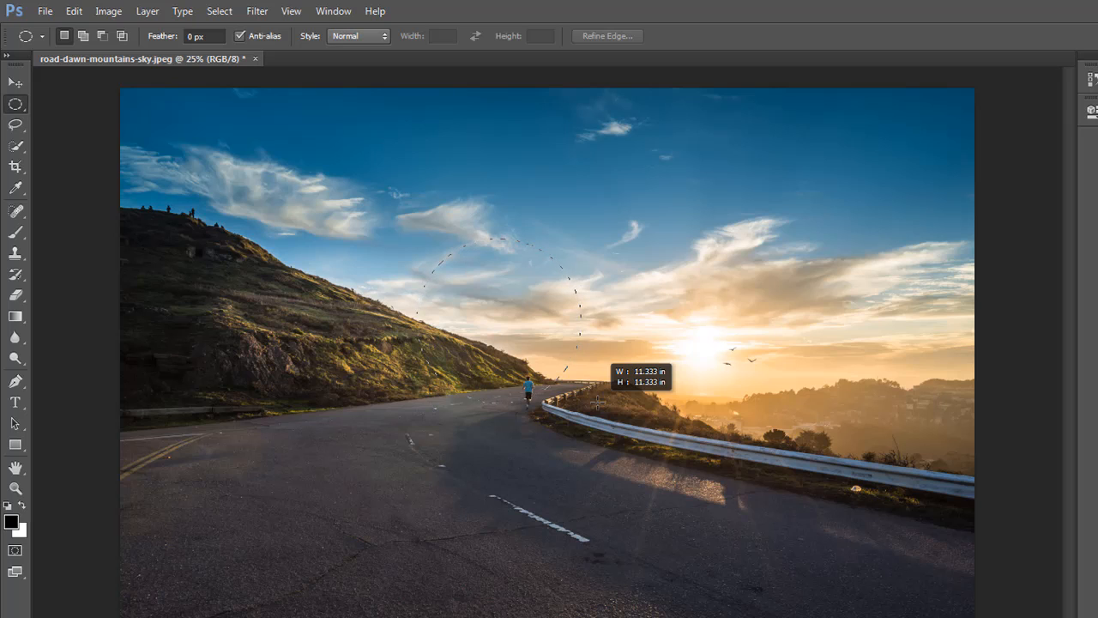
drag(596, 402, 700, 477)
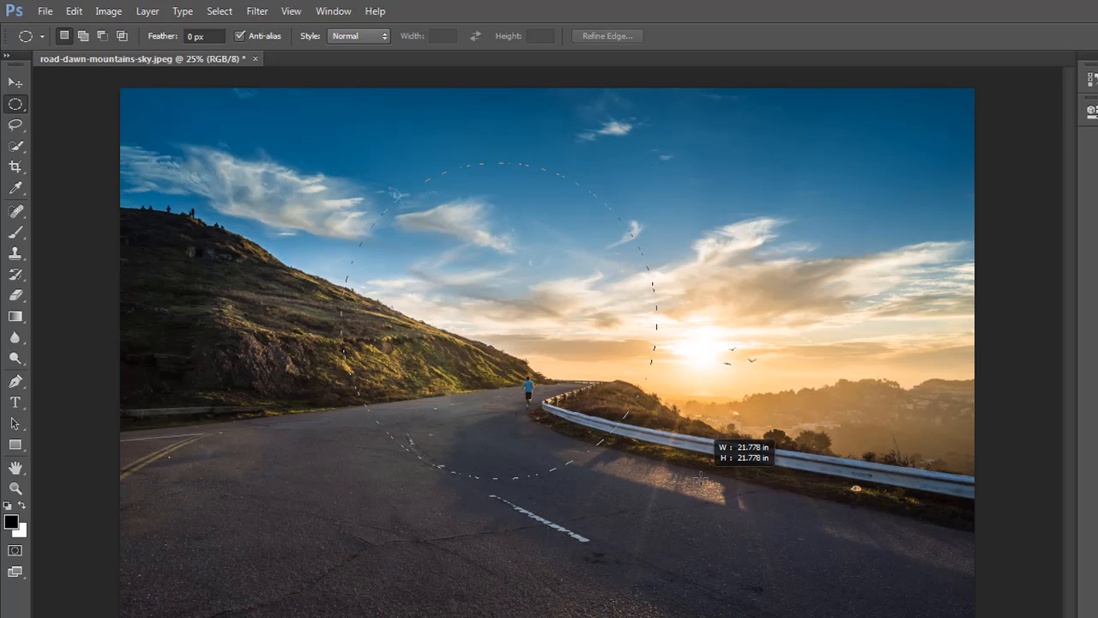
drag(700, 477, 753, 520)
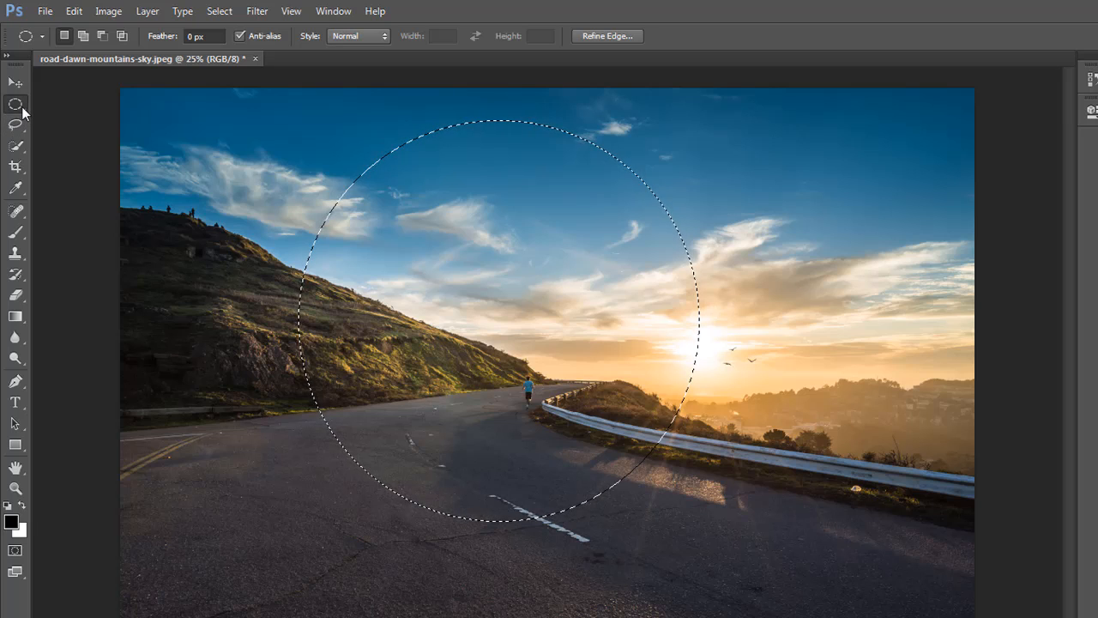
Add four rectangular areas to the circular selection: the sunset sky, the hillside, the lower road and the upper clouds.
click(22, 108)
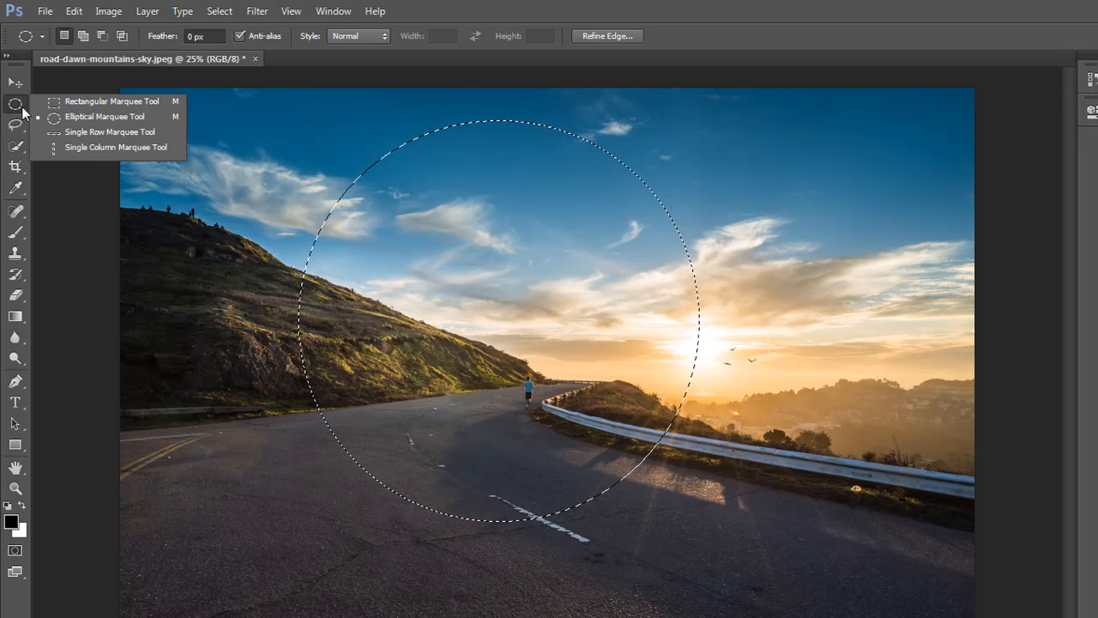
click(76, 101)
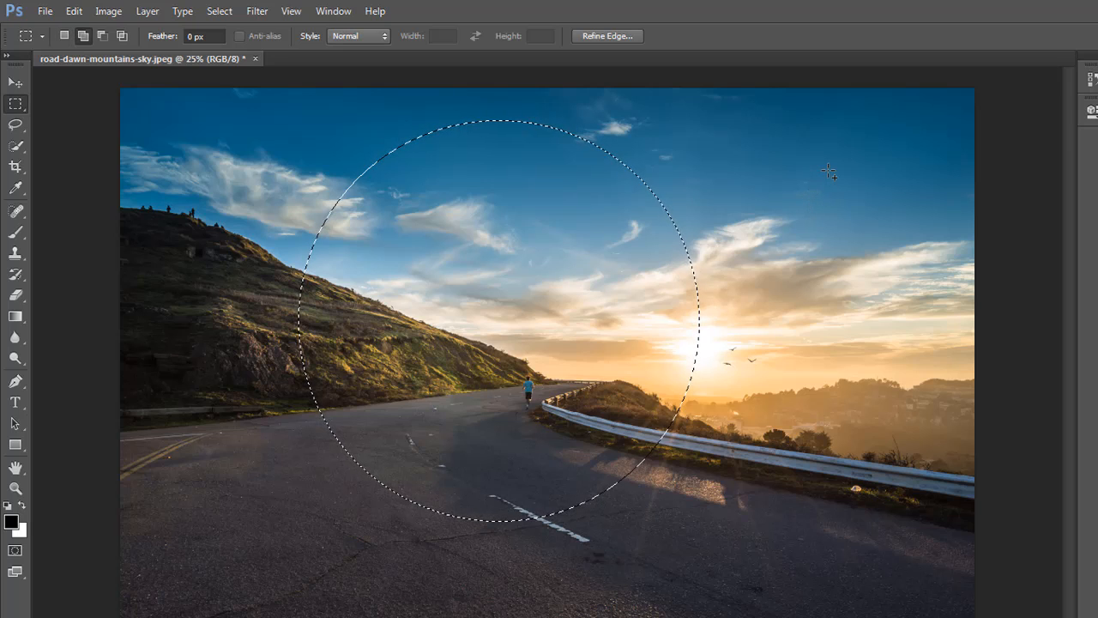
drag(855, 149, 615, 338)
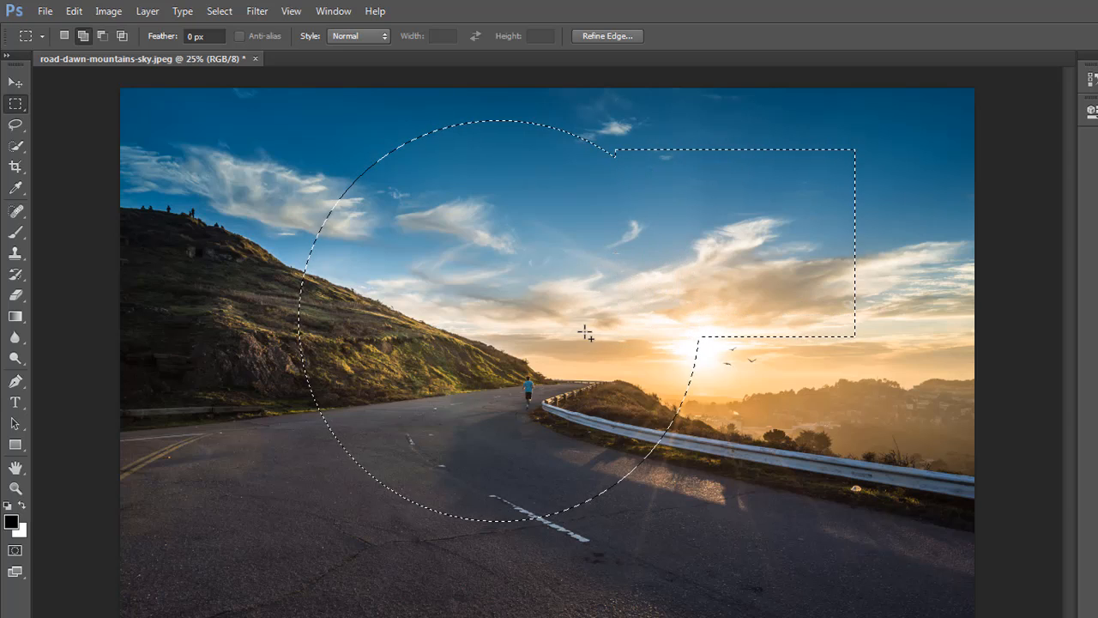
drag(155, 271, 281, 532)
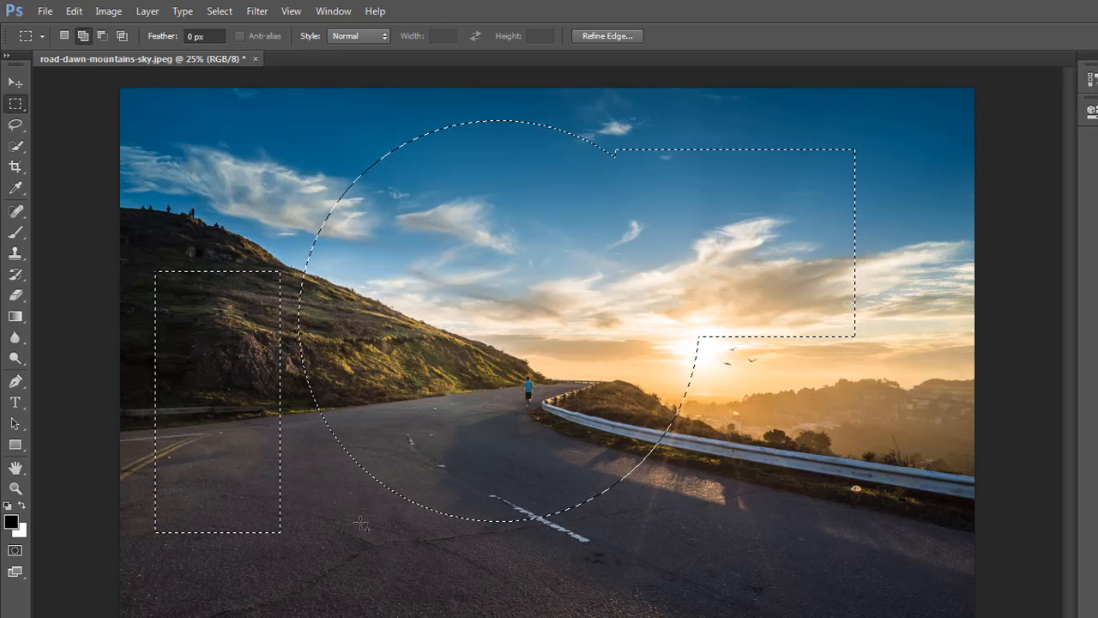
drag(799, 510, 473, 616)
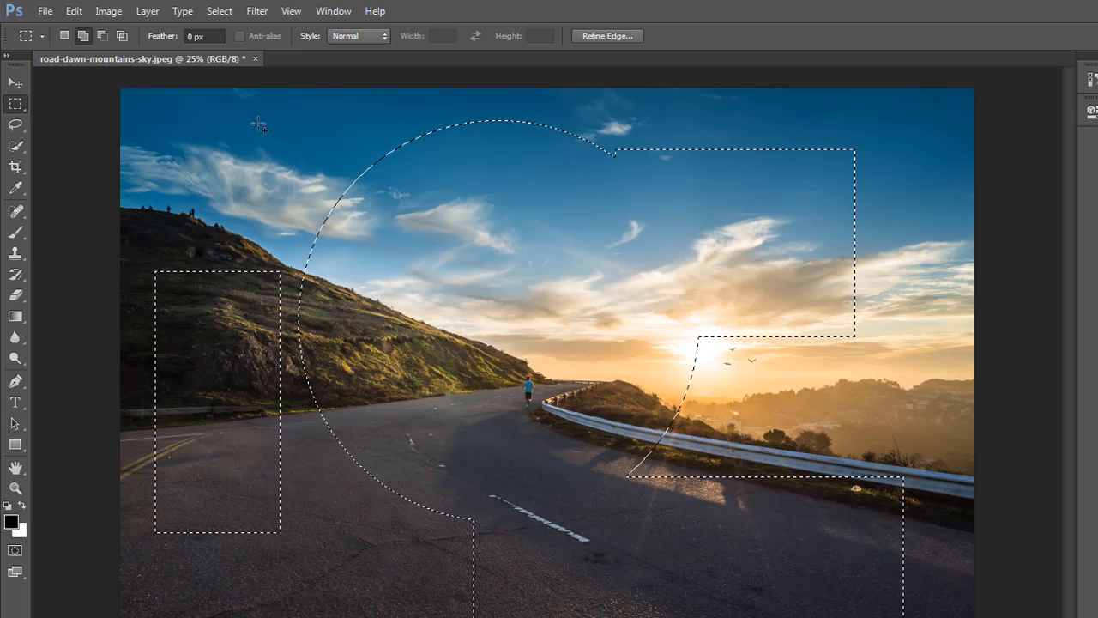
drag(248, 114, 334, 163)
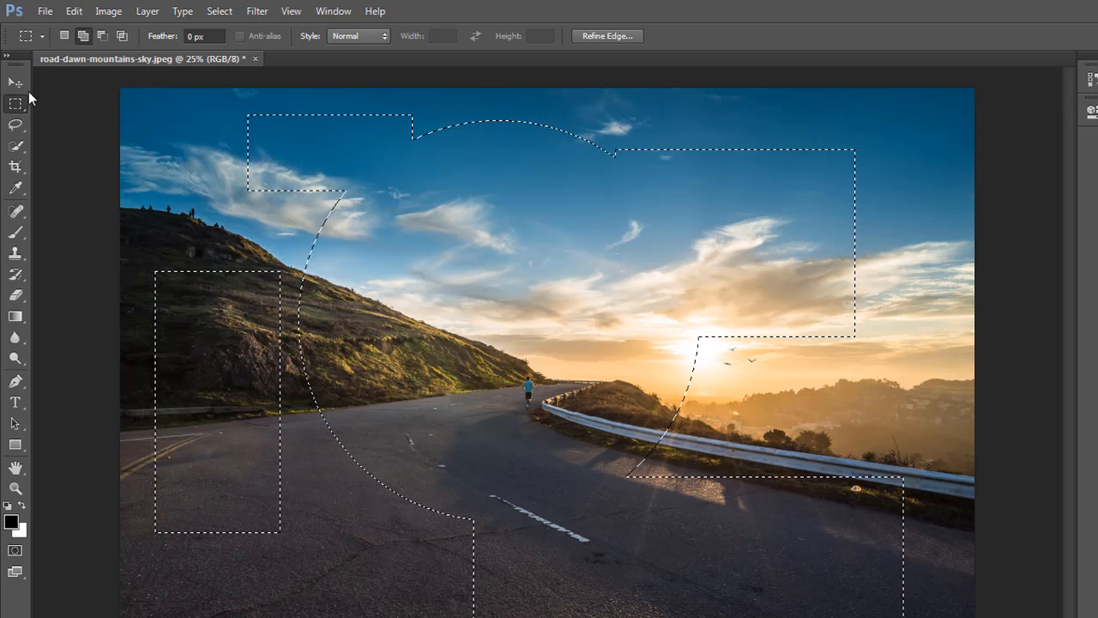
Try moving the combined selected area slightly with the Move tool, undo the move and deselect everything.
key(v)
mouse_move(420, 254)
mouse_down()
mouse_move(497, 283)
mouse_move(453, 343)
mouse_move(458, 237)
mouse_move(432, 262)
mouse_up()
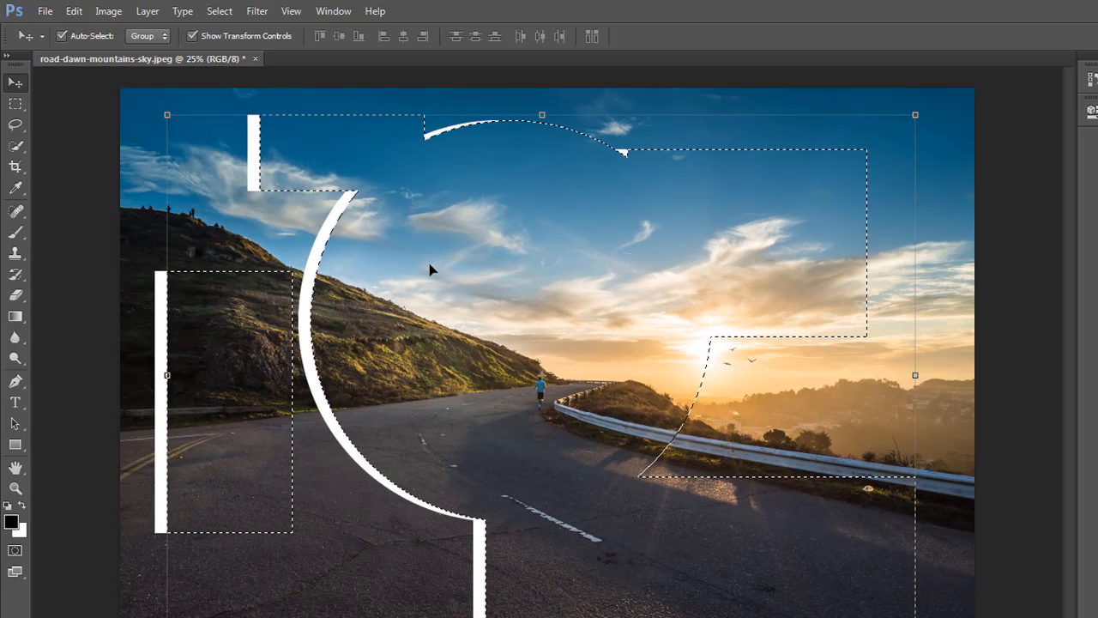
key(ctrl+z)
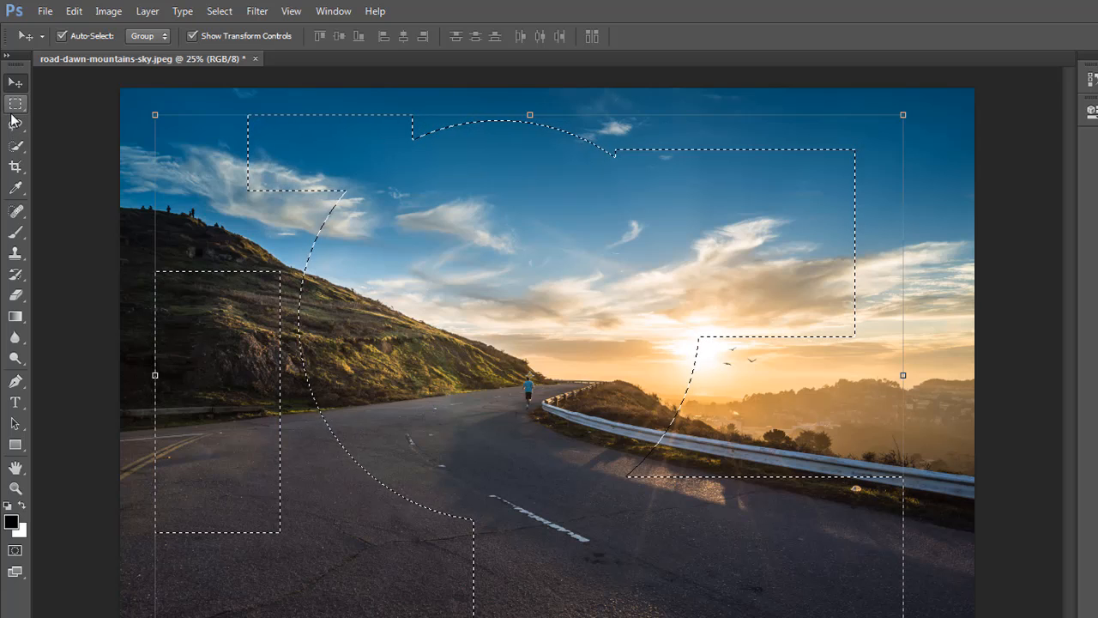
key(ctrl+d)
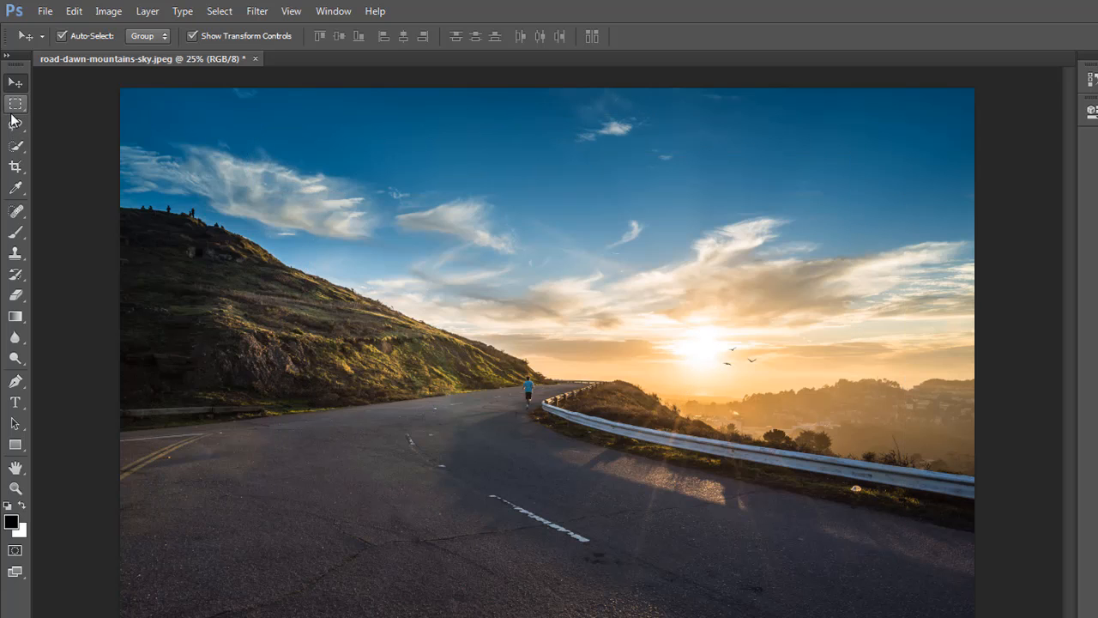
Draw a large square selection with the Rectangular Marquee tool over the clouds, hillside and road.
click(16, 104)
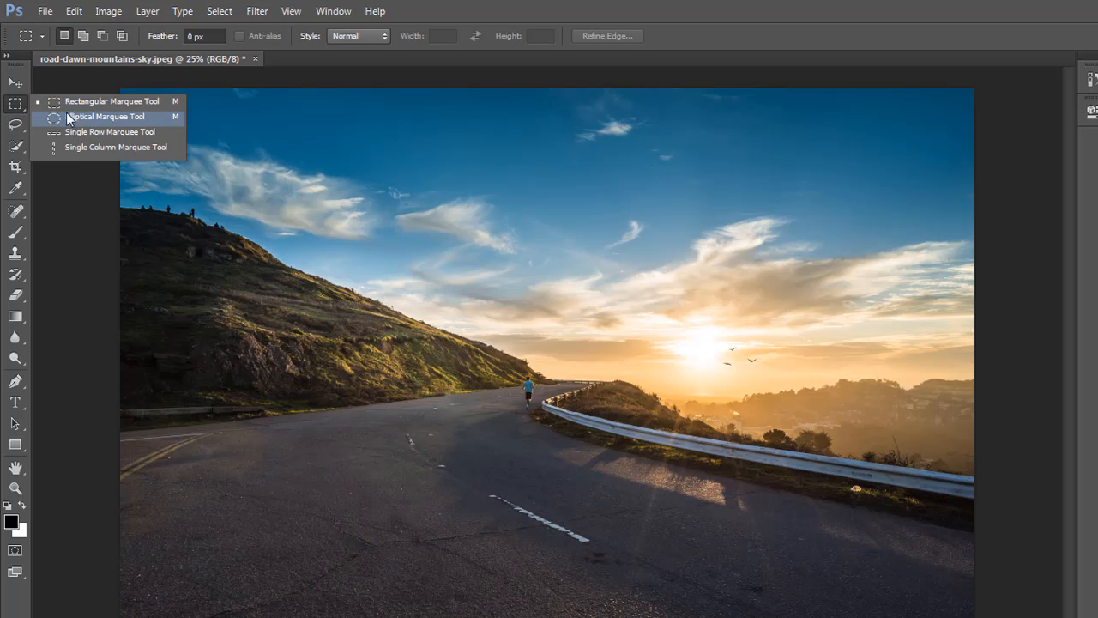
click(107, 103)
drag(222, 158, 674, 610)
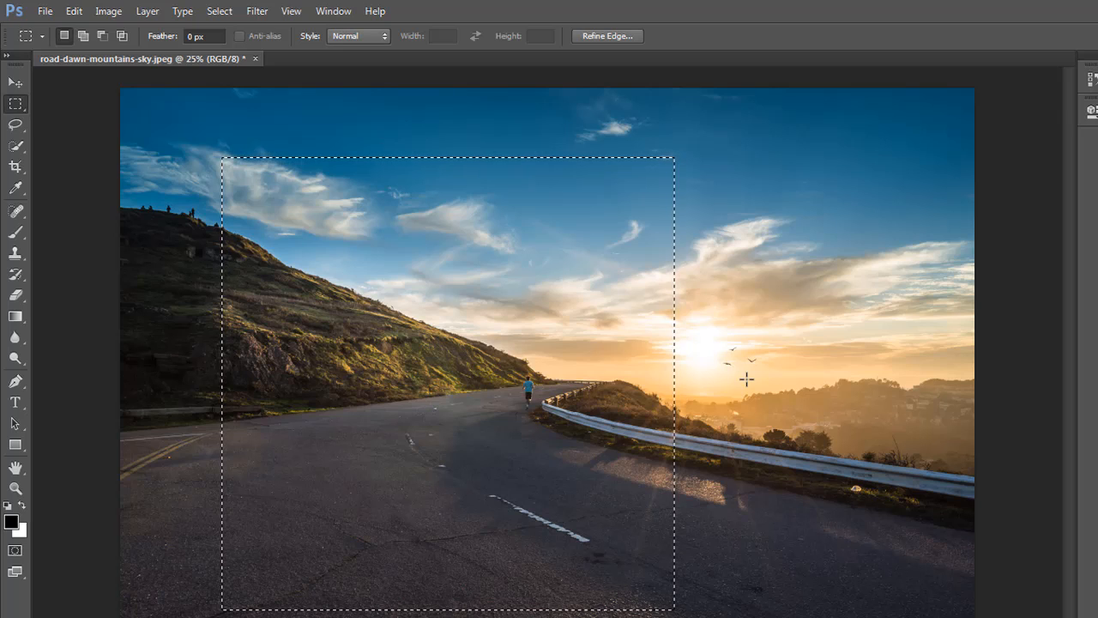
Subtract rectangular areas from the square selection until only a notched region over the clouds and hillside remains.
key(alt)
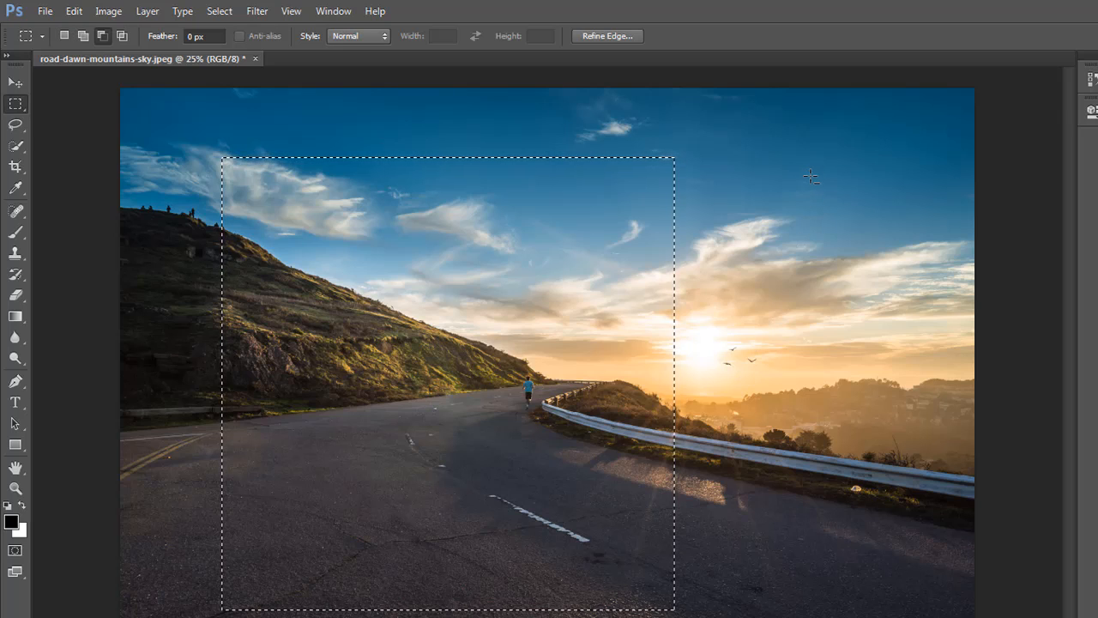
drag(812, 171, 576, 390)
drag(894, 152, 759, 310)
drag(788, 369, 417, 613)
drag(736, 120, 498, 377)
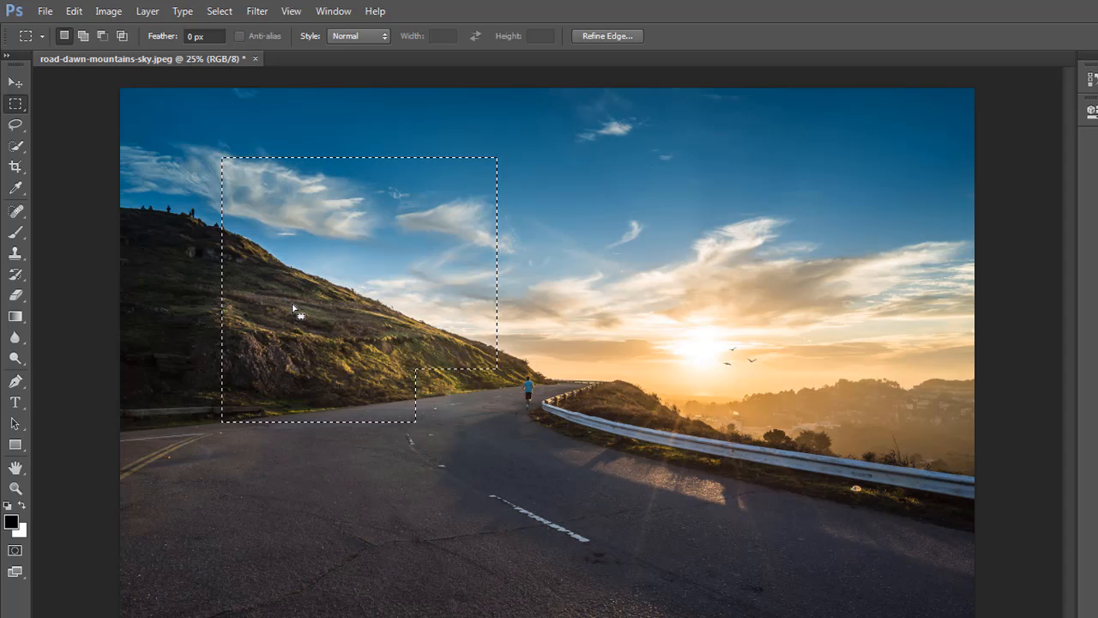
Clear the notched selection and place a Single Column Marquee selection through the clouds and the hilltop.
right_click(24, 111)
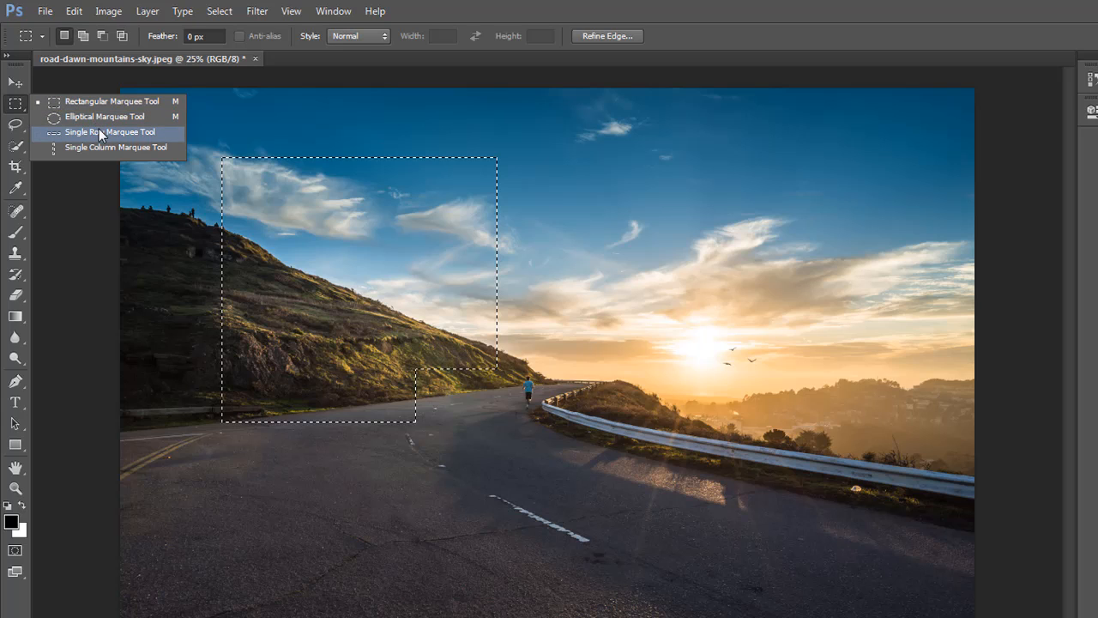
click(113, 148)
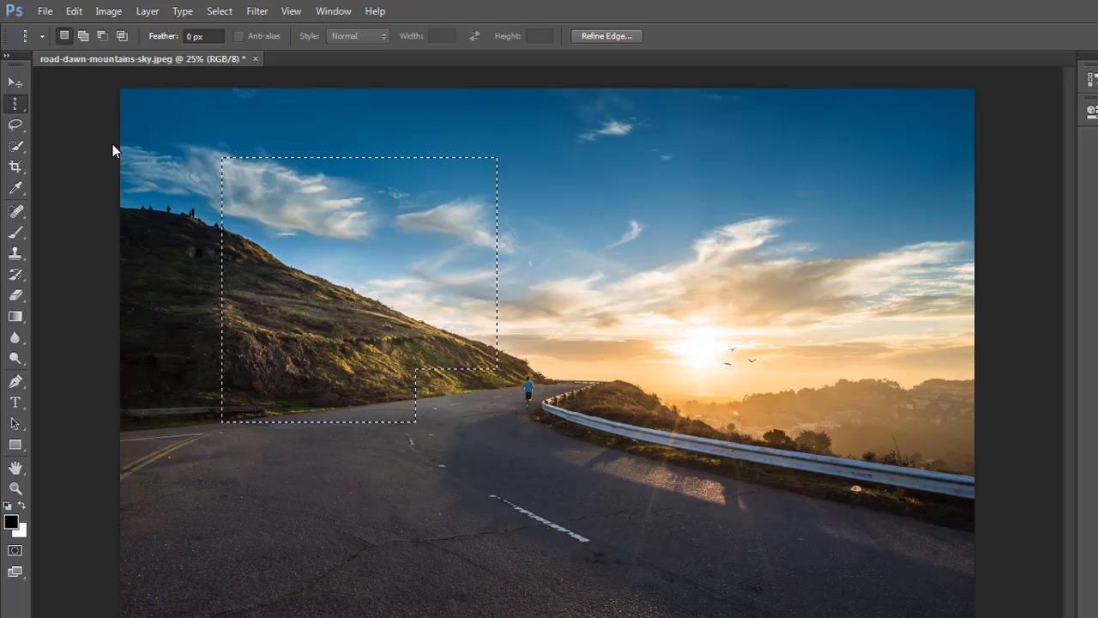
key(ctrl+d)
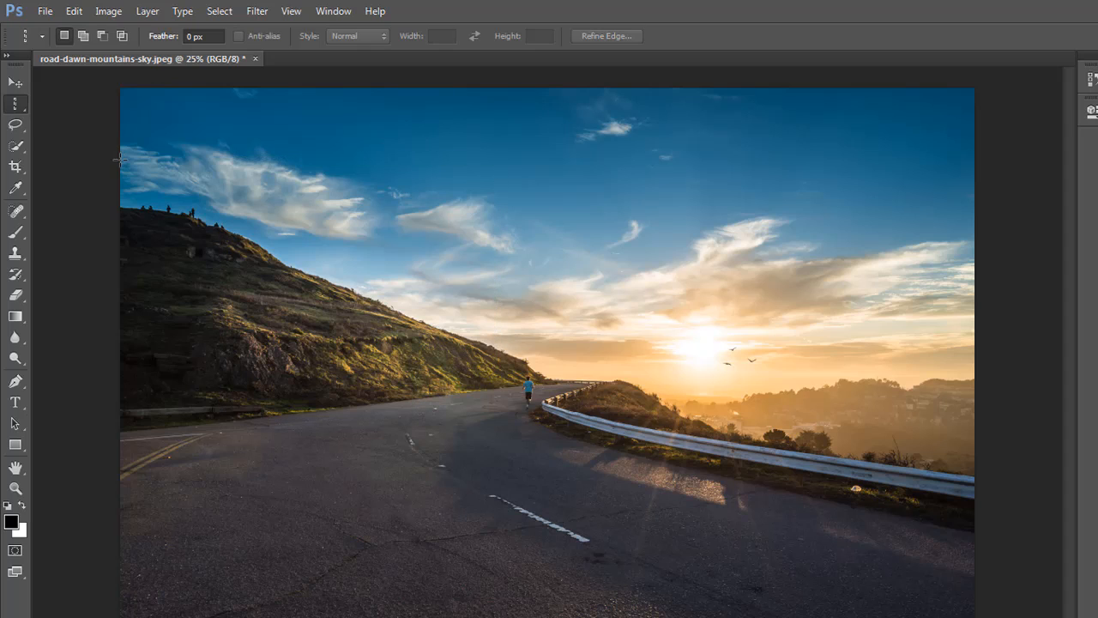
click(217, 162)
drag(225, 162, 195, 162)
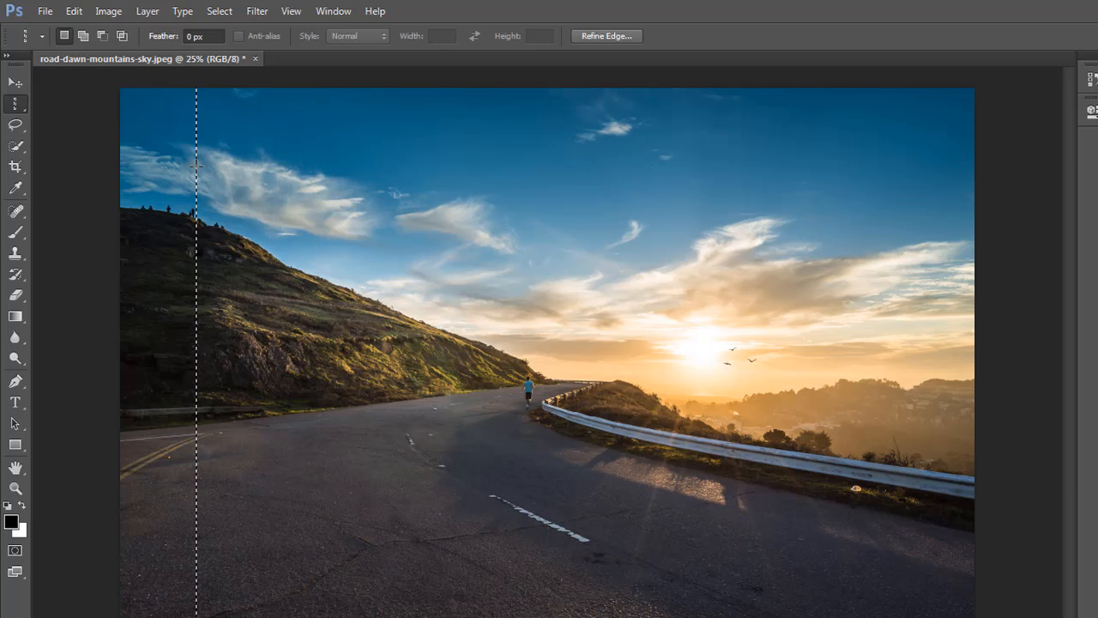
Place the single-column selection at several positions across the photo, finishing just beyond the runner toward the sun.
click(329, 196)
key(shift)
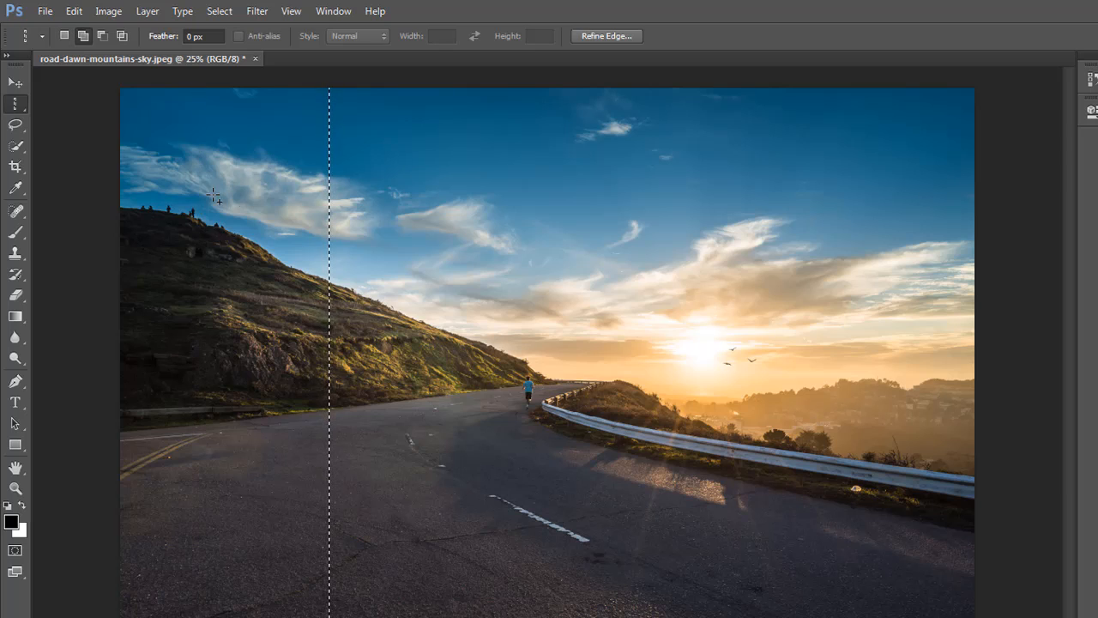
shift+click(404, 199)
shift+click(447, 202)
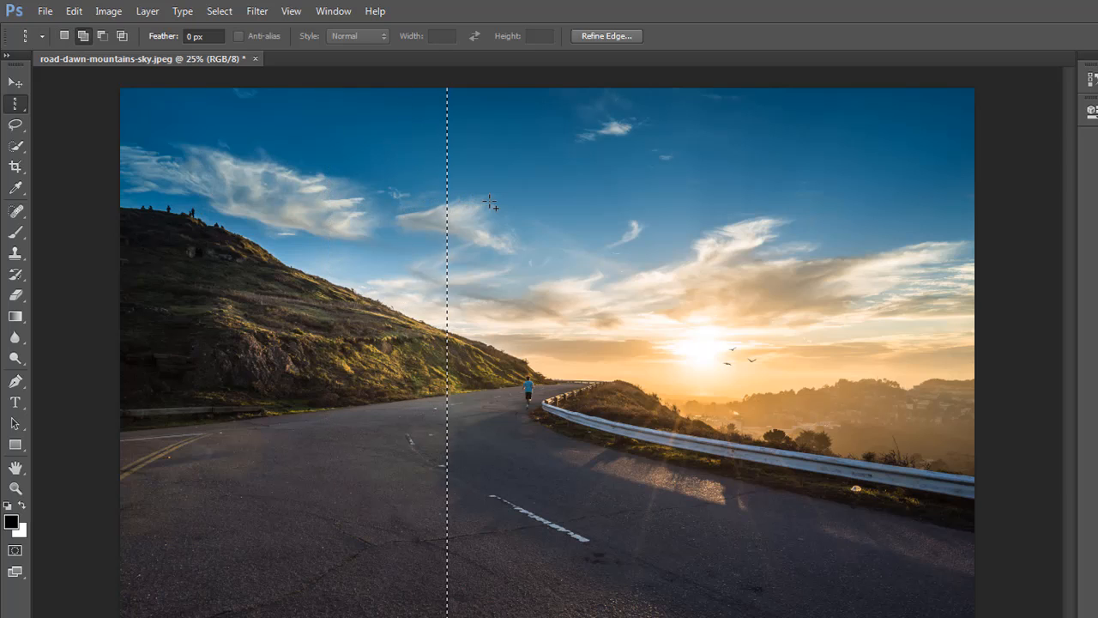
shift+click(490, 202)
shift+click(532, 202)
shift+click(575, 201)
drag(475, 209, 460, 212)
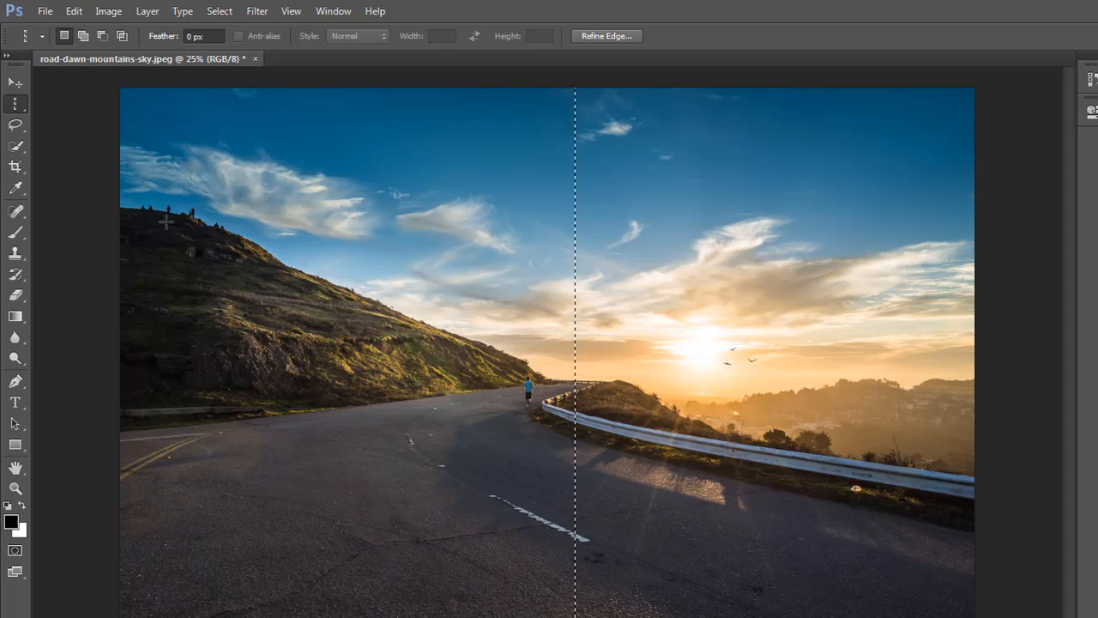
Place the single-column selection along the photo's edge on the hillside side.
right_click(28, 108)
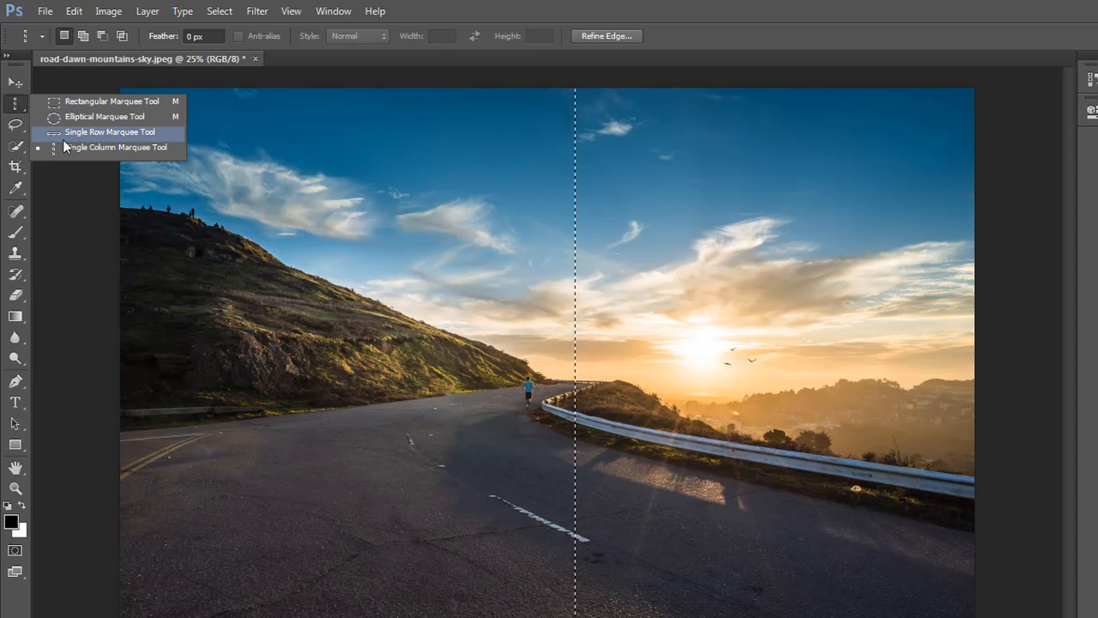
click(68, 147)
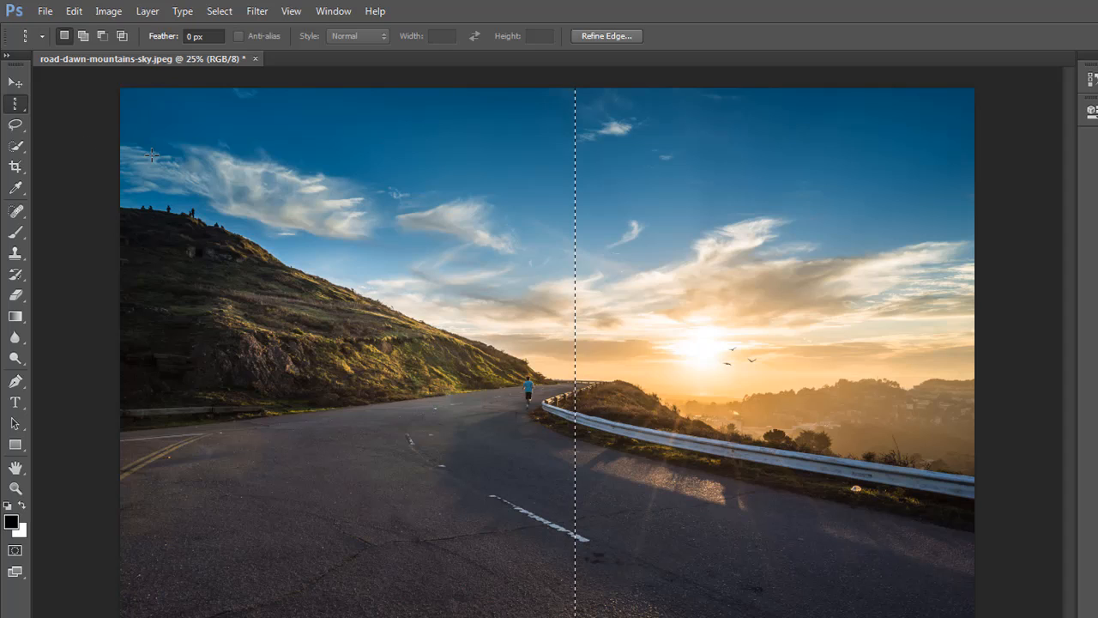
click(124, 155)
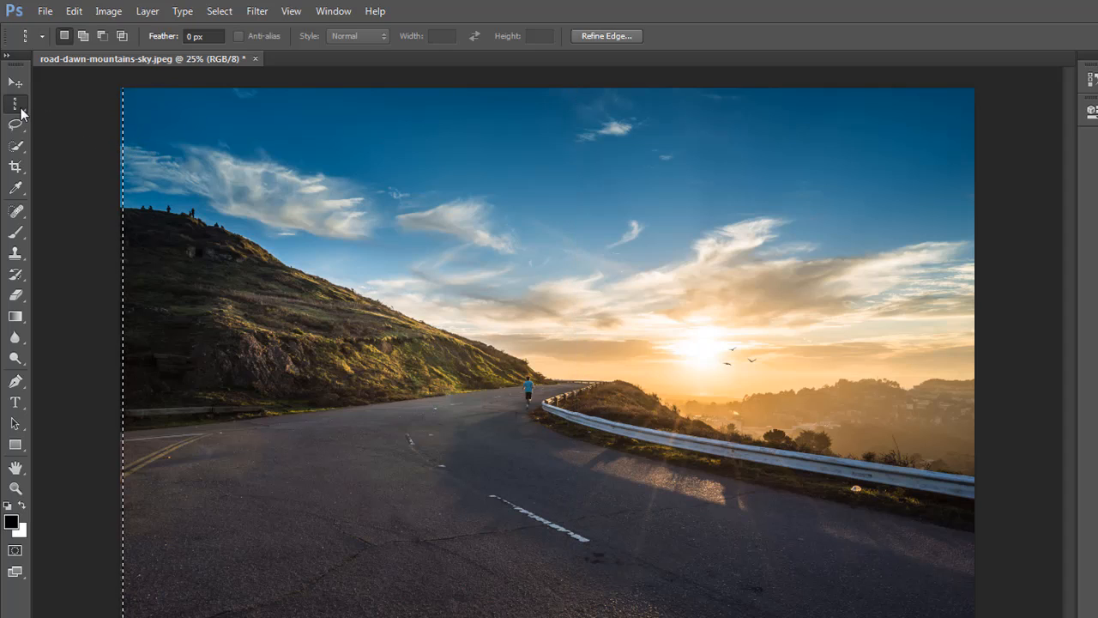
Select a single-pixel row across the upper sky with the Single Row Marquee tool and activate the Lasso tool.
right_click(22, 111)
click(69, 136)
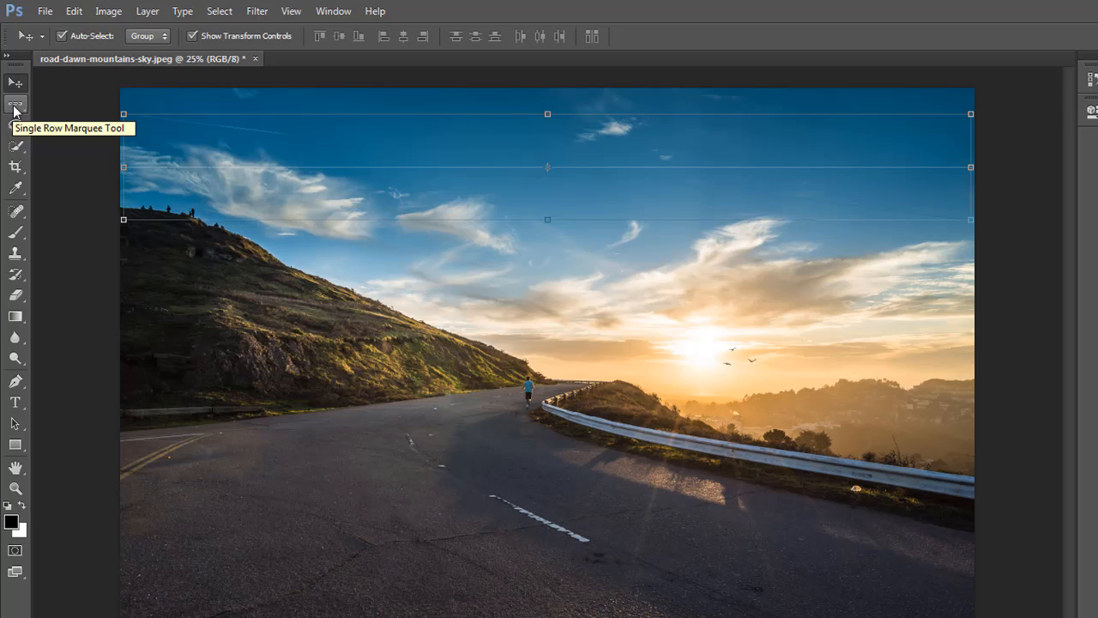
click(16, 126)
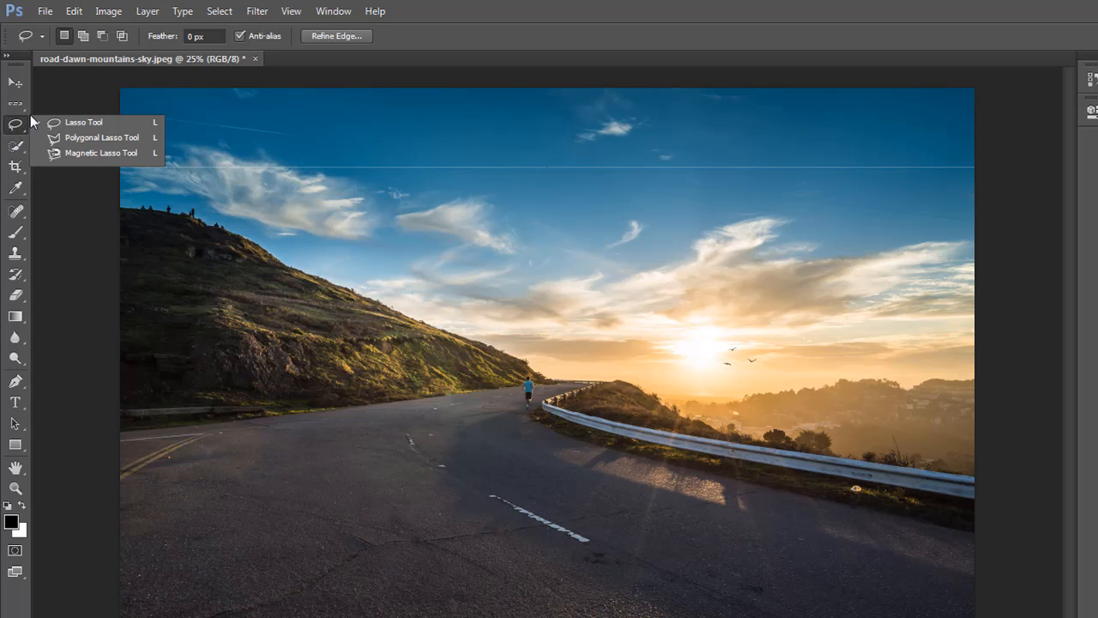
click(77, 221)
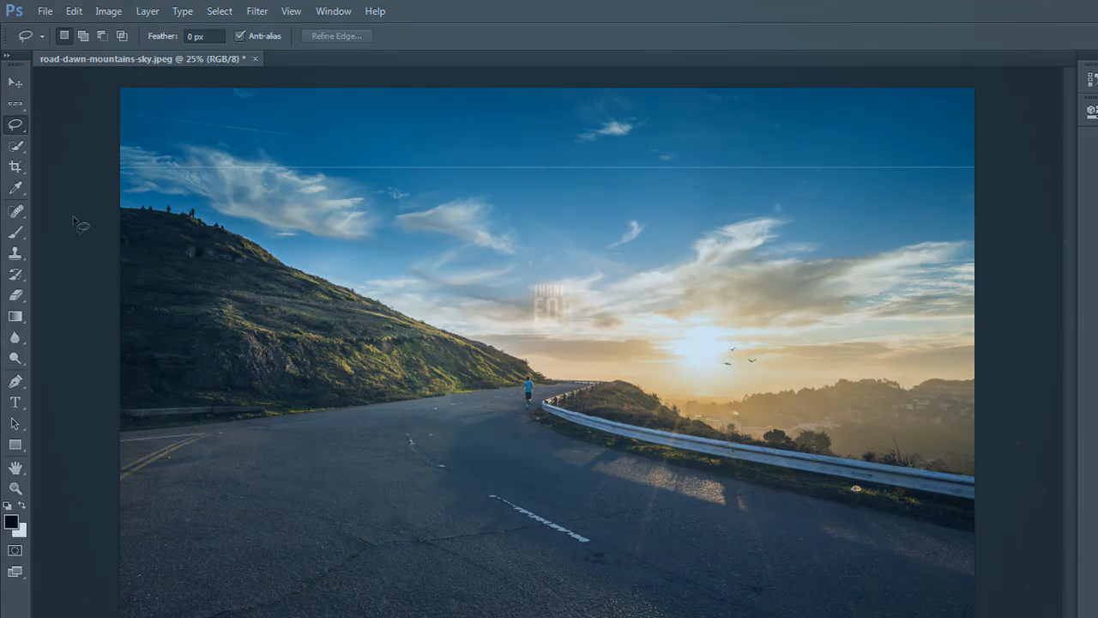